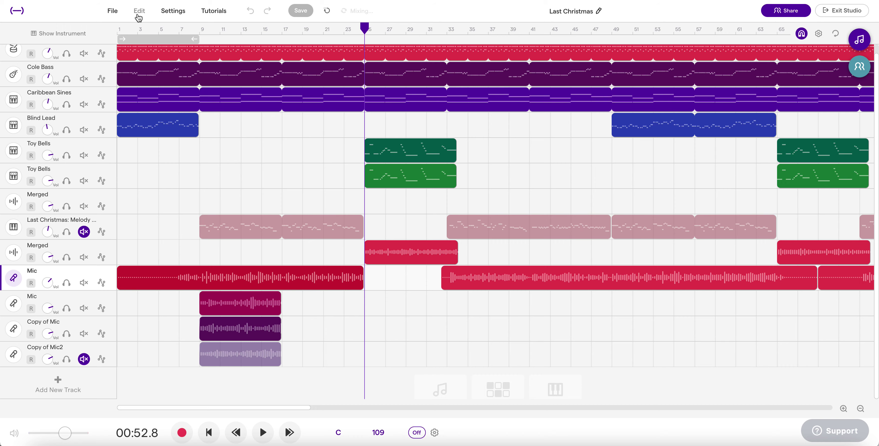
Slightly lower the volume of the first Mic track in its instrument settings and close the settings
left_click(46, 33)
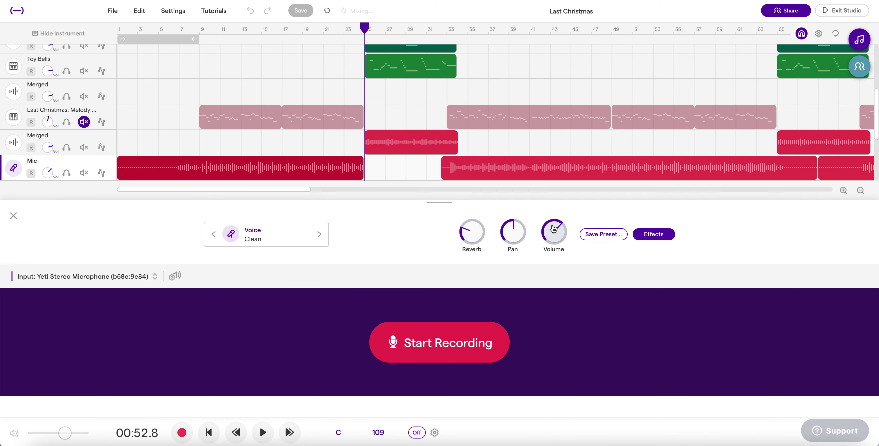
mouse_move(552, 228)
left_mouse_down()
mouse_move(555, 169)
mouse_move(560, 294)
mouse_move(552, 187)
mouse_move(553, 232)
left_mouse_up()
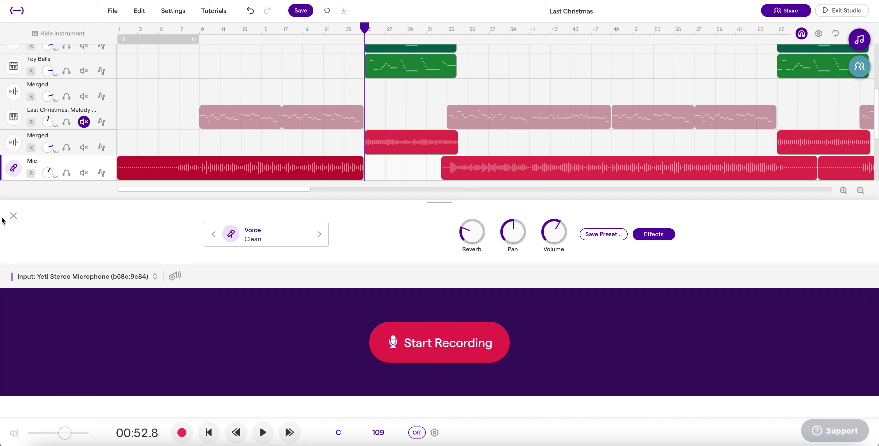
left_click(13, 216)
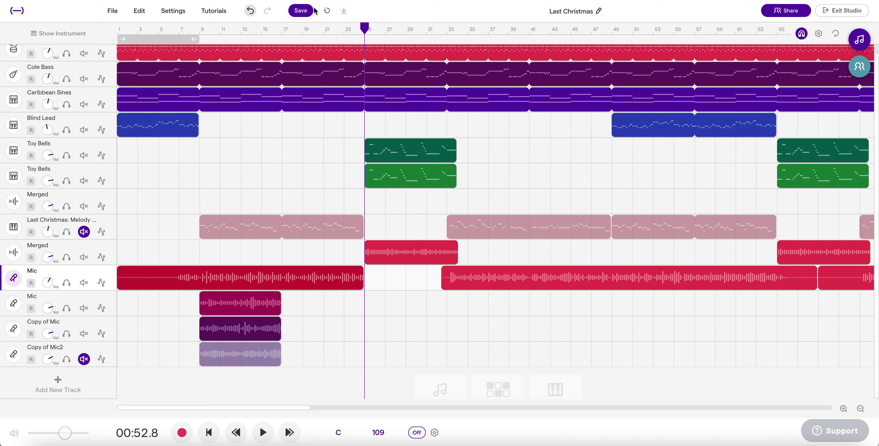
left_click(301, 12)
Solo both Toy Bells tracks while playing the song from bar 25
mouse_move(424, 154)
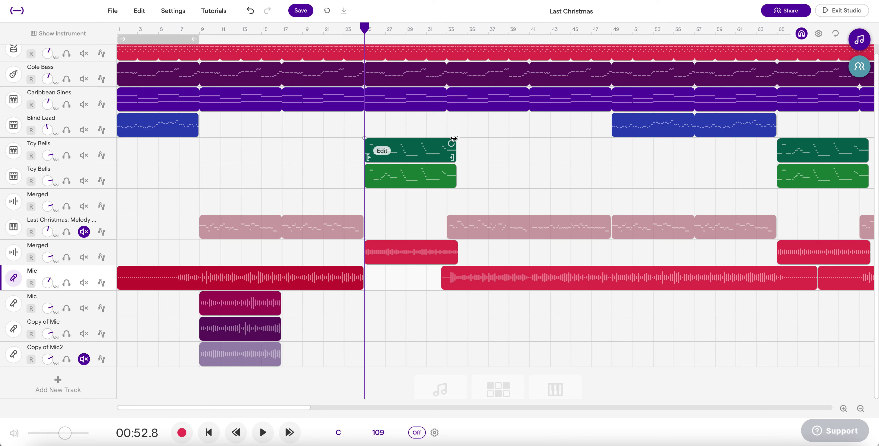
left_click(420, 149)
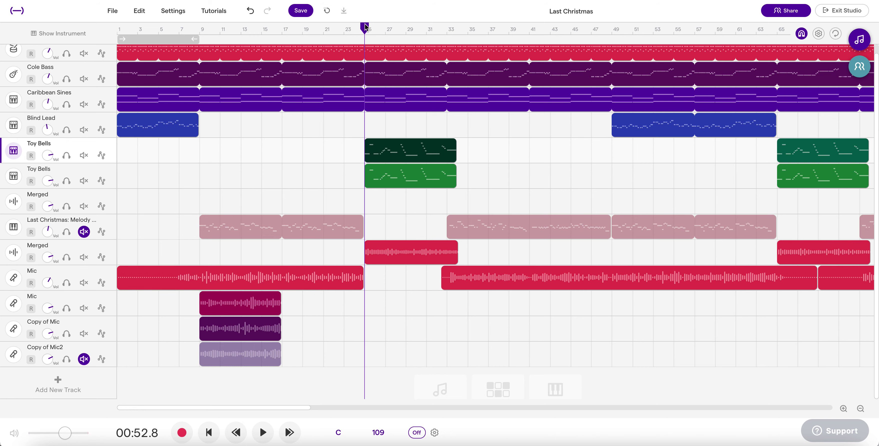
key("space")
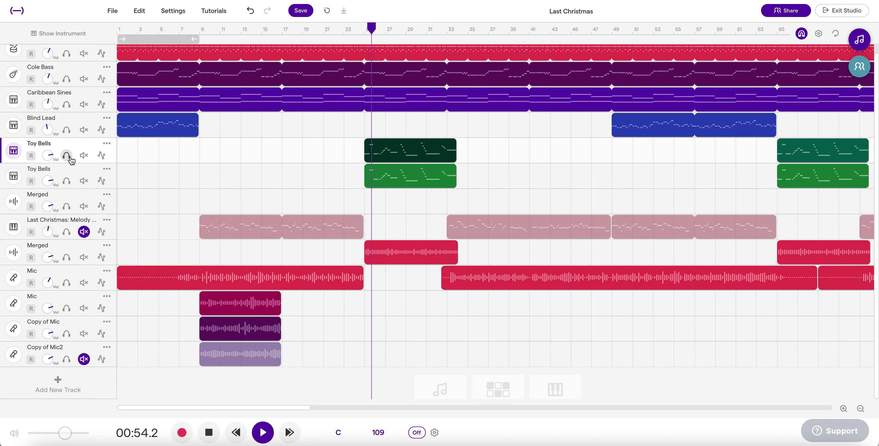
left_click(67, 155)
left_click(67, 180)
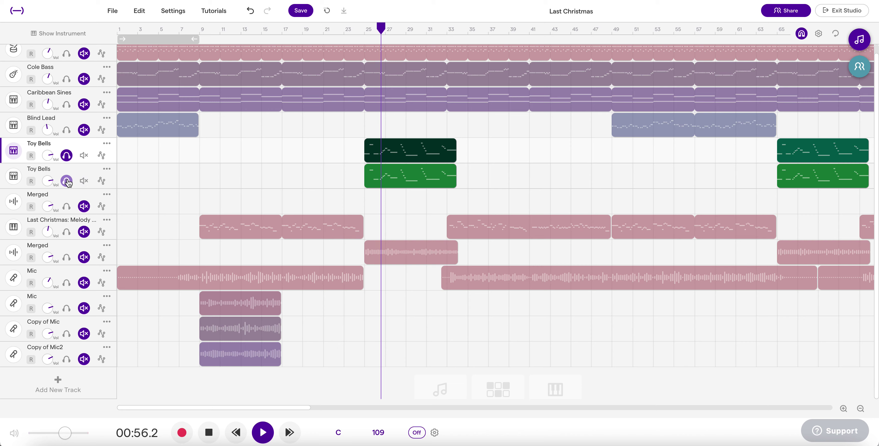
key("space")
Play back the end of the soloed Toy Bells clips from about bar 31 to past bar 34
left_click(443, 34)
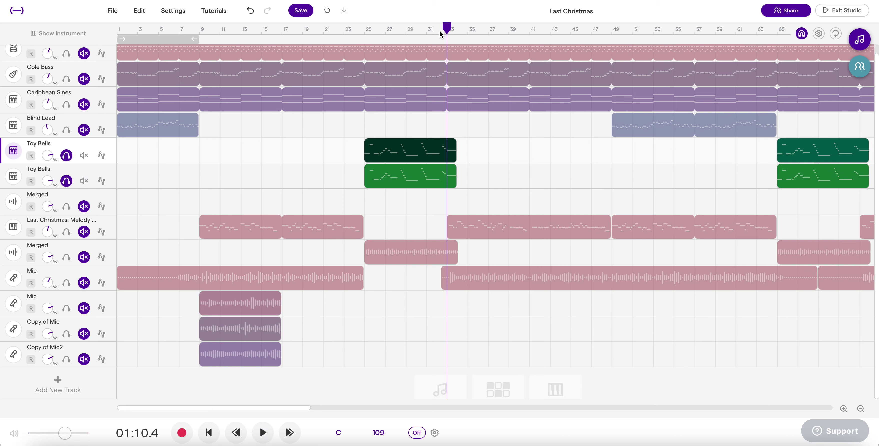
left_click(427, 33)
key("space")
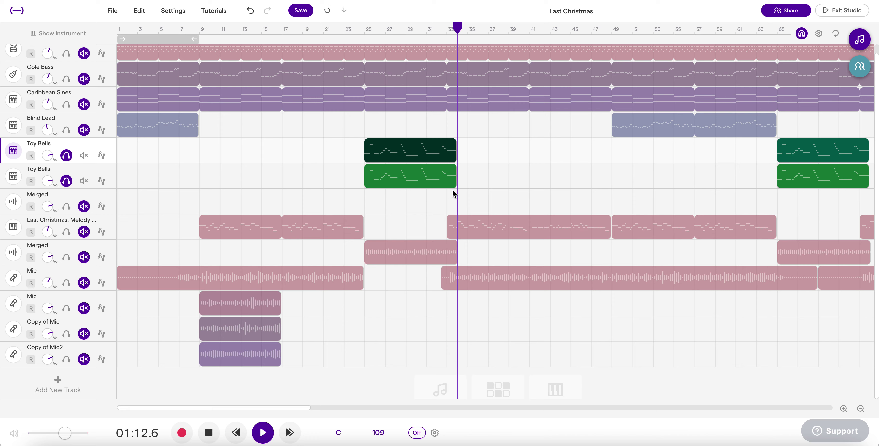
key("space")
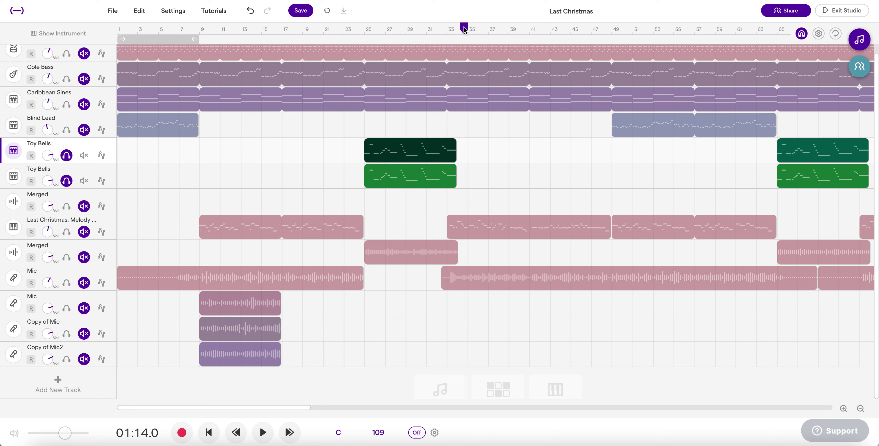
Place the playhead at bar 33 and add a Volume automation lane to the first Toy Bells track
left_click_drag(464, 30, 447, 29)
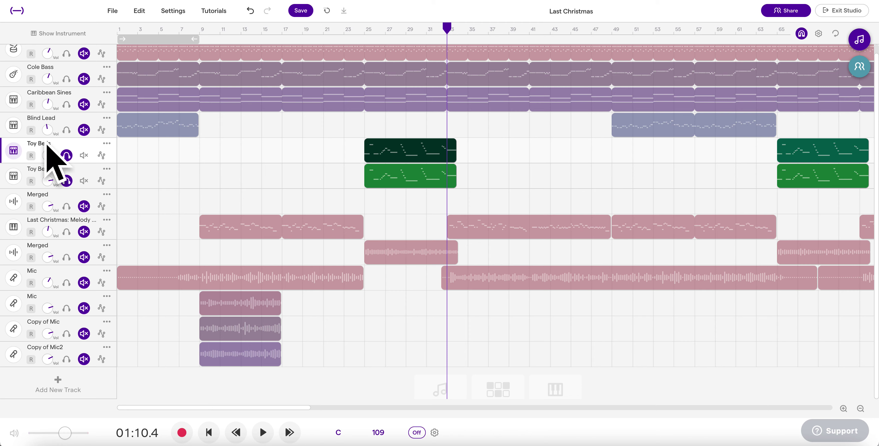
left_click(106, 144)
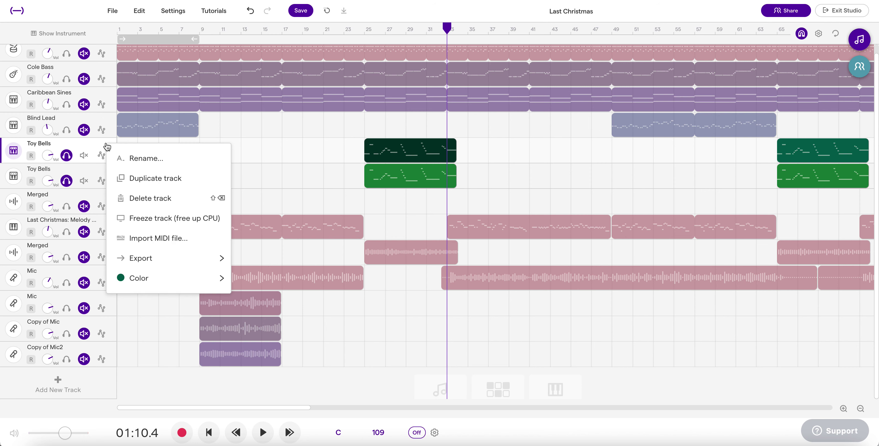
left_click(101, 156)
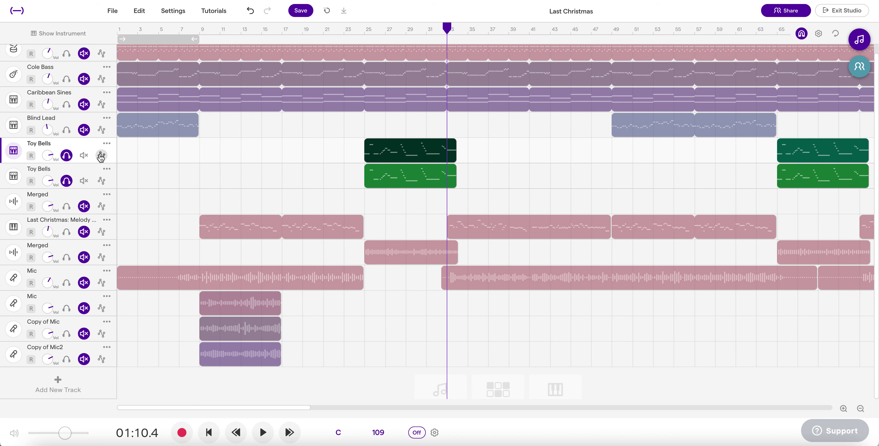
left_click(102, 156)
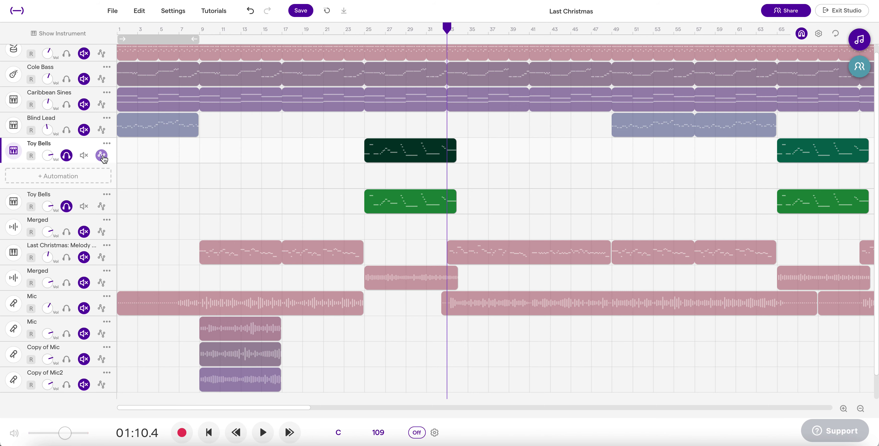
left_click(65, 176)
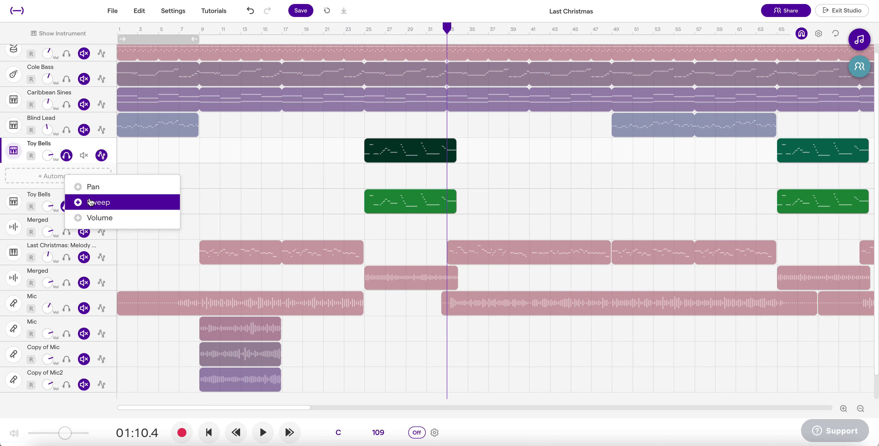
left_click(89, 217)
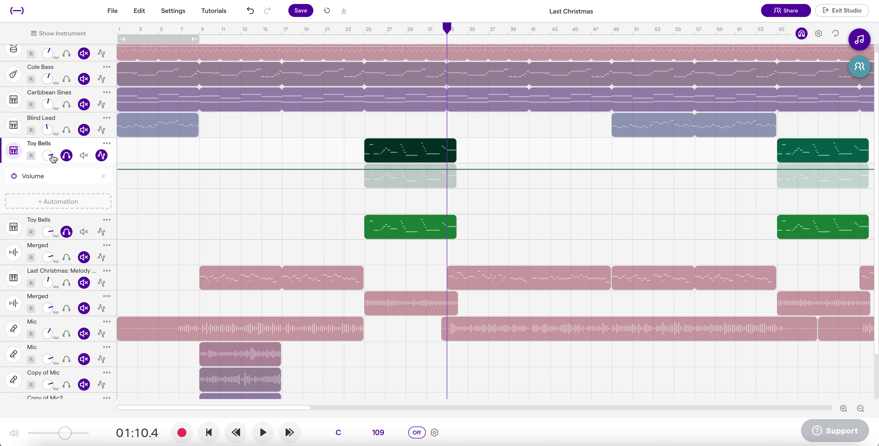
Add a volume automation point at bar 33 on the first Toy Bells track, keeping it at the existing level
left_click_drag(50, 157, 51, 154)
left_click(444, 170)
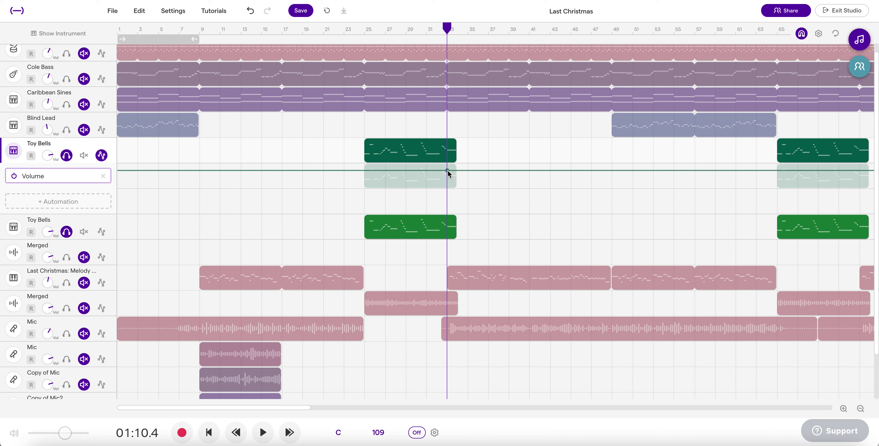
mouse_move(446, 171)
left_mouse_down()
mouse_move(392, 171)
mouse_move(447, 172)
left_mouse_up()
scroll(451, 170, "up", 5)
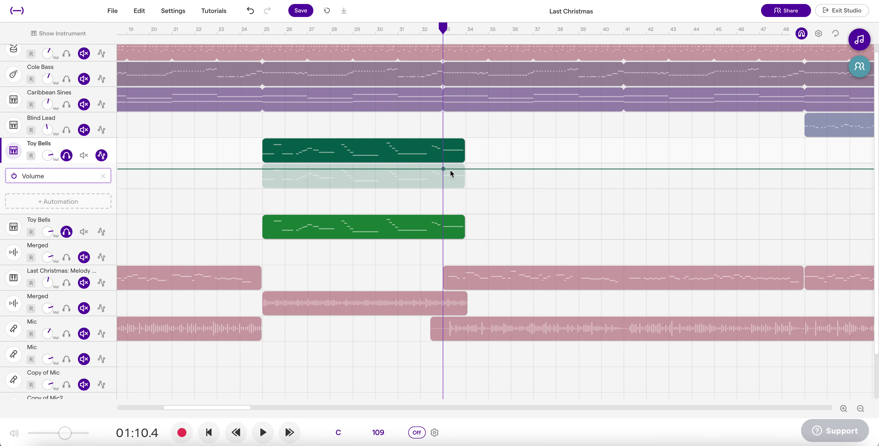
scroll(450, 171, "up", 2)
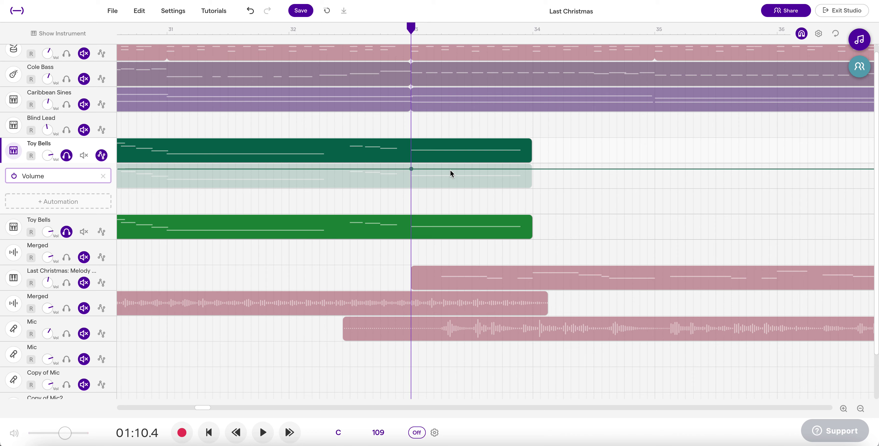
left_click_drag(412, 169, 414, 170)
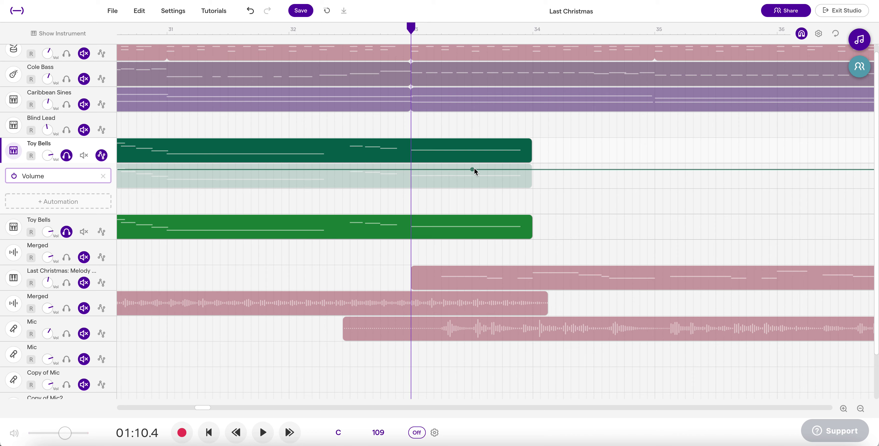
left_click_drag(475, 168, 414, 168)
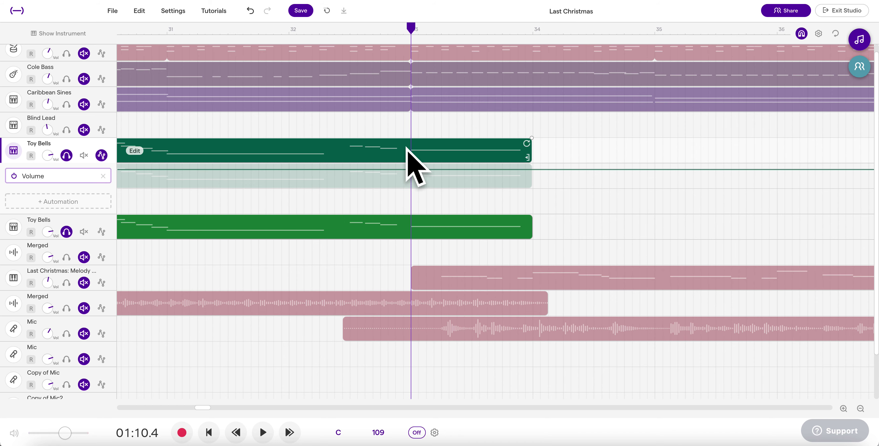
Add a second automation point just past bar 34 and lower it to the minimum to fade out the first Toy Bells track
scroll(404, 171, "up", 3)
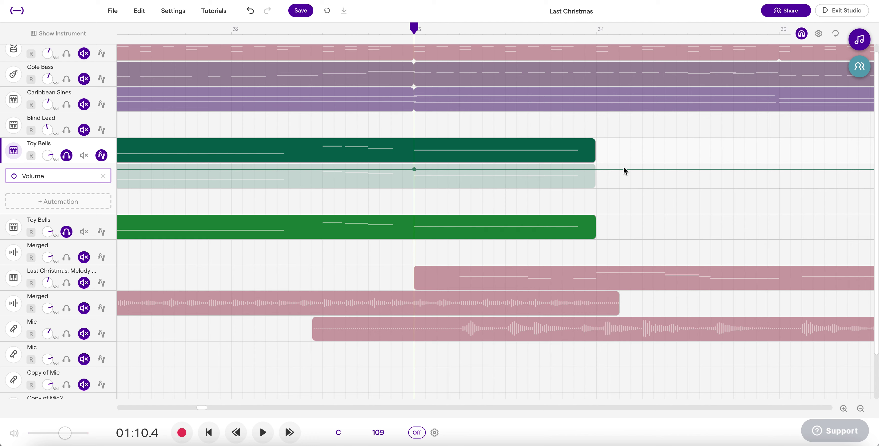
left_click(630, 169)
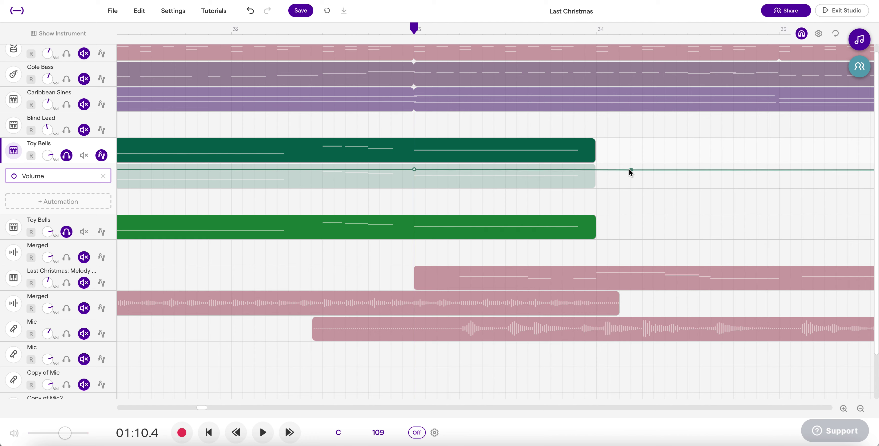
left_click_drag(632, 169, 633, 192)
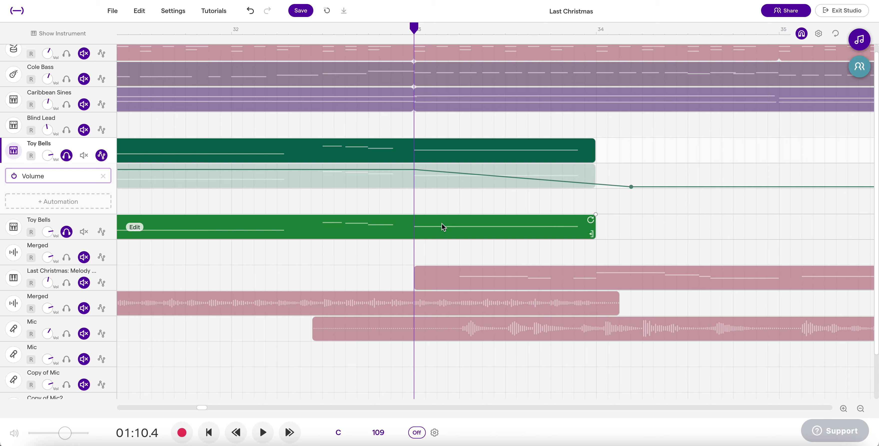
Add a Volume automation lane to the second Toy Bells track
left_click(101, 233)
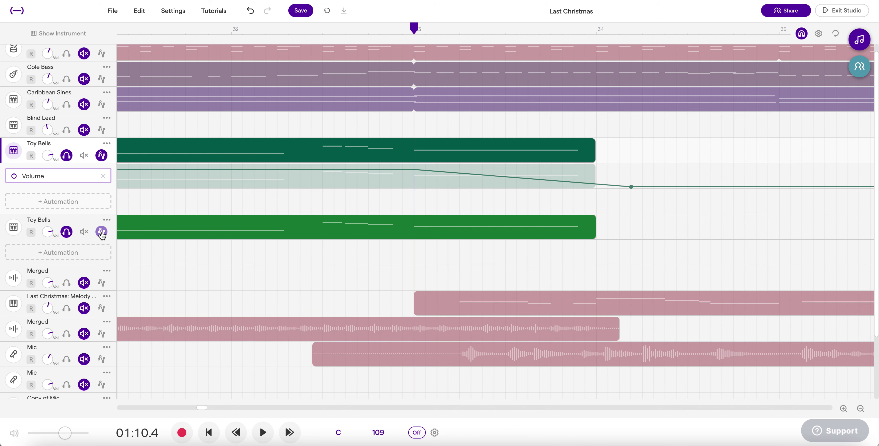
left_click(65, 252)
left_click(82, 291)
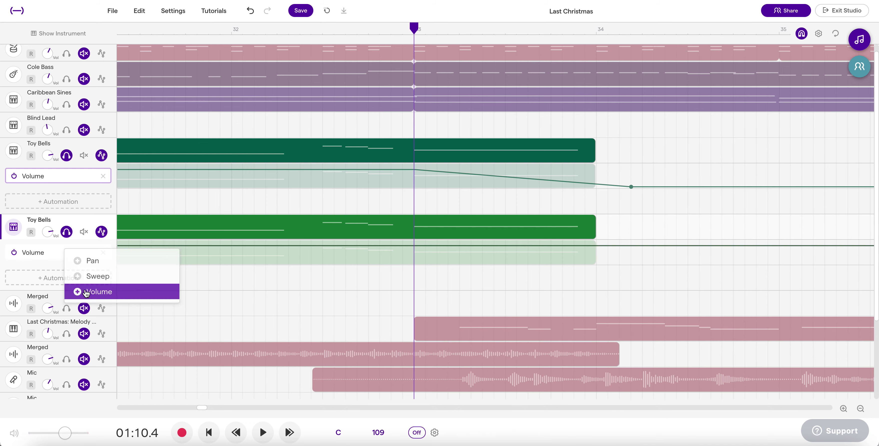
Fade out the second Toy Bells track's volume from bar 33 to the minimum just past bar 34, and save the project
left_click(414, 246)
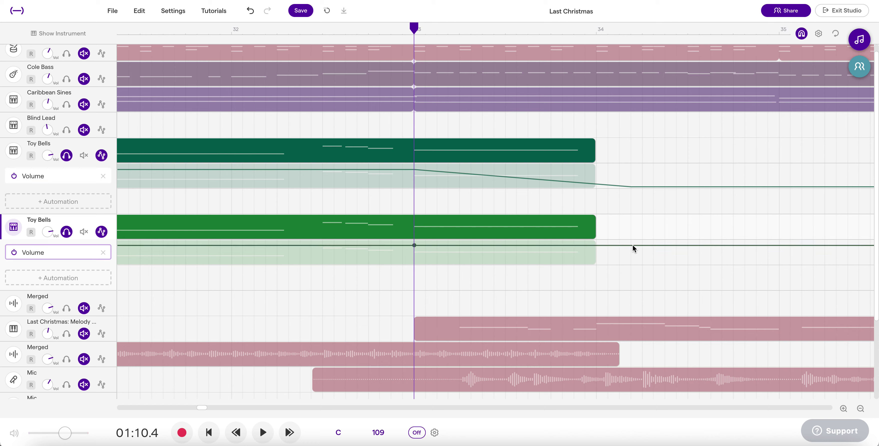
left_click_drag(631, 245, 633, 270)
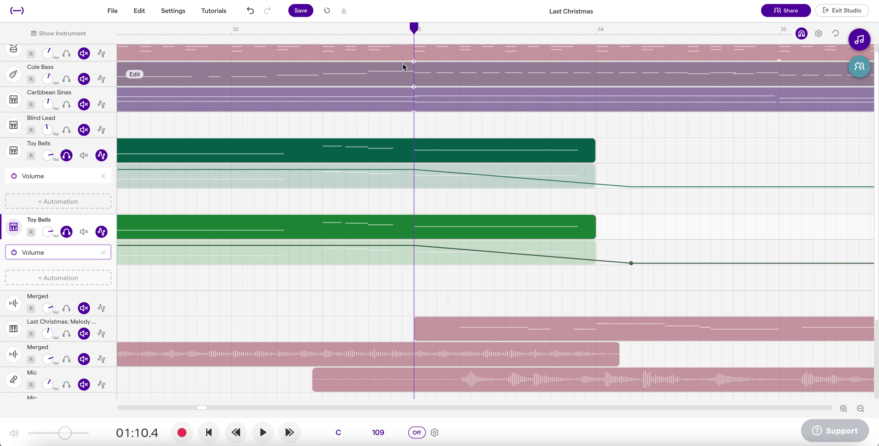
left_click(301, 10)
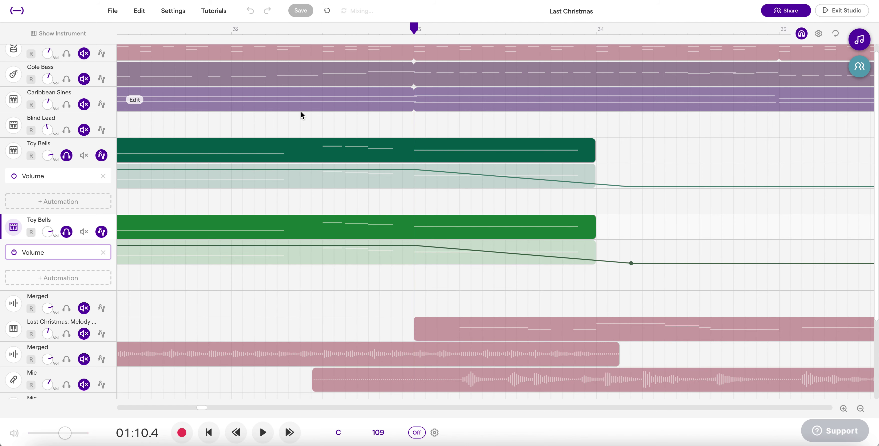
Briefly play the faded bells from just before bar 32, and turn off solo on both Toy Bells tracks
left_click(194, 34)
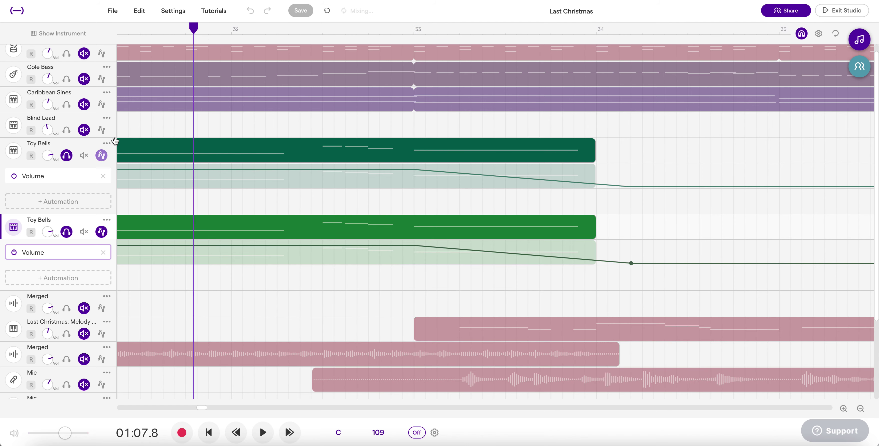
key("space")
key("space")
left_click(66, 155)
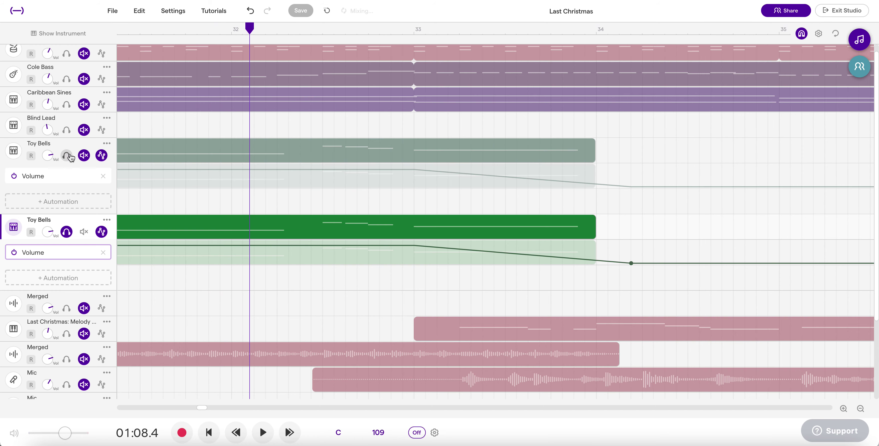
left_click(67, 232)
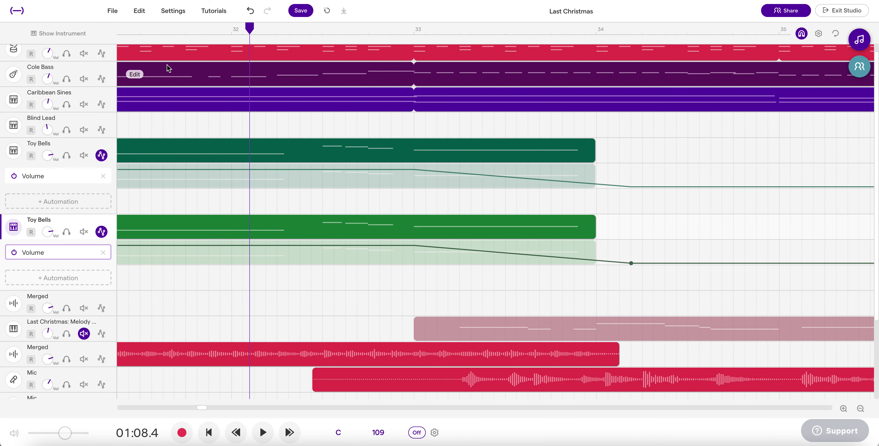
Play the full mix from bar 31 through the bells' fade-out and save the project
scroll(167, 68, "left", 5)
scroll(168, 68, "left", 2)
left_click(213, 33)
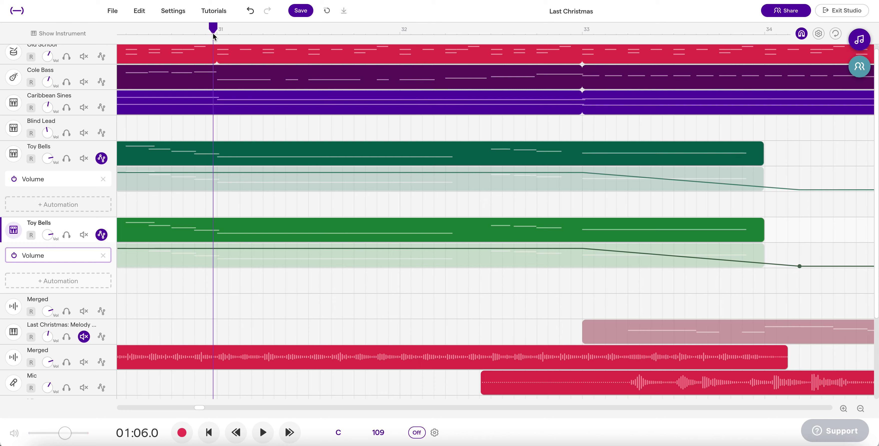
key("space")
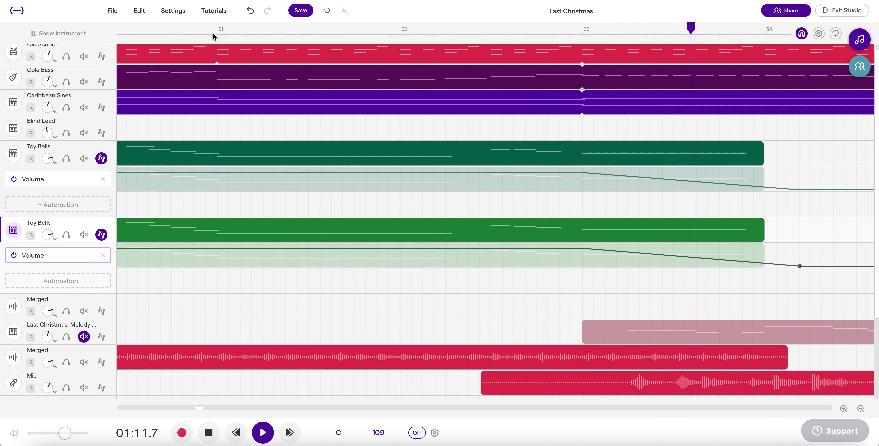
left_click(301, 9)
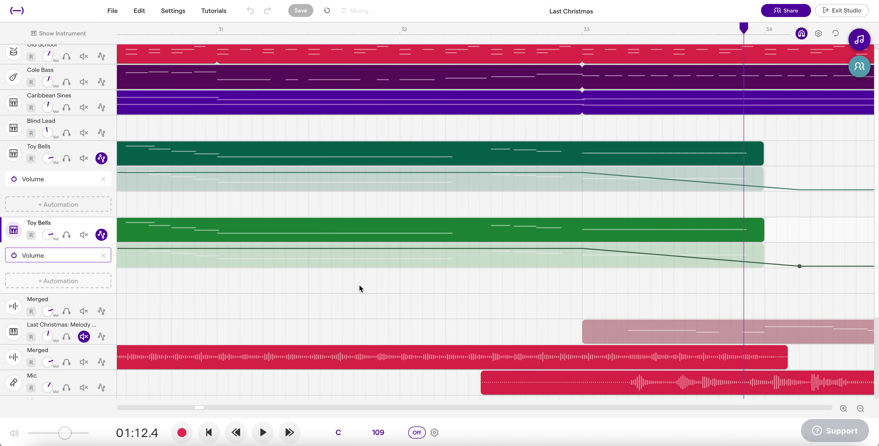
Lower the volume of the Merged track below the Last Christmas melody track and add a Volume automation lane to it
scroll(334, 291, "down", 1)
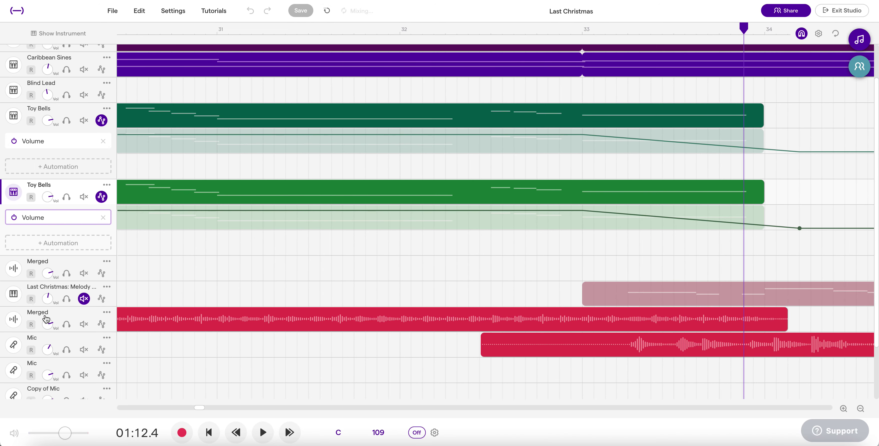
left_click_drag(52, 320, 52, 341)
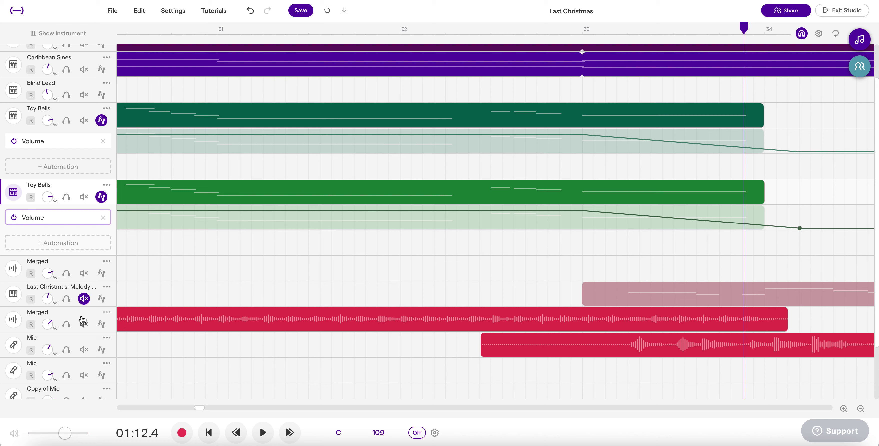
left_click(107, 315)
left_click(102, 328)
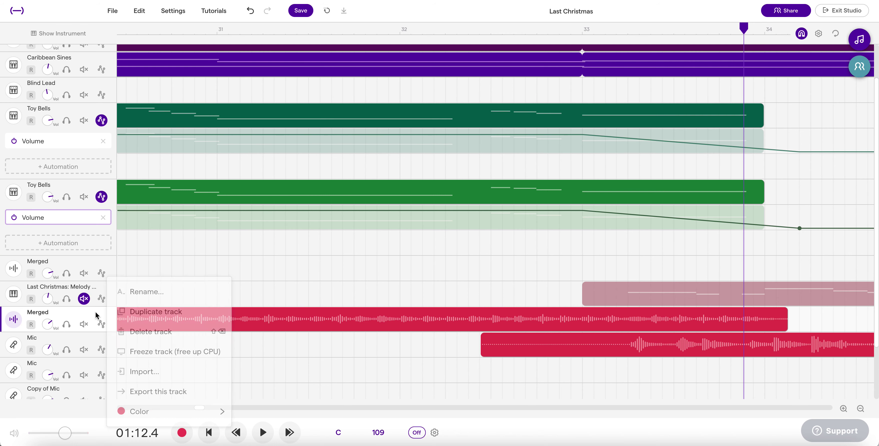
left_click(102, 326)
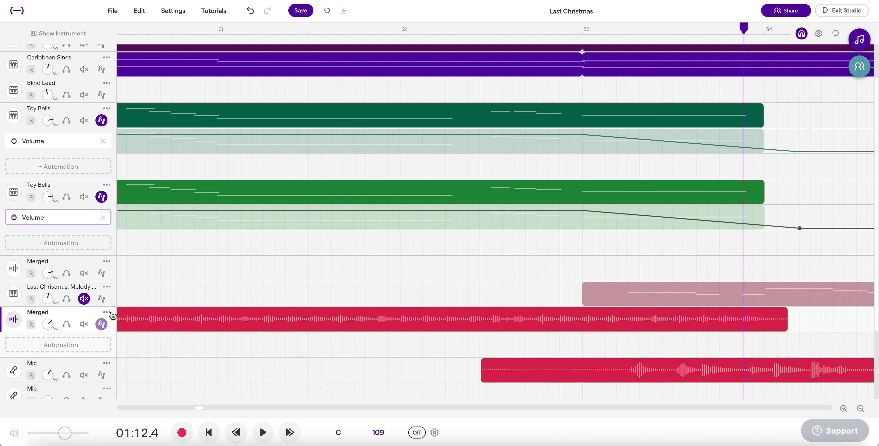
scroll(124, 305, "down", 1)
left_click(73, 310)
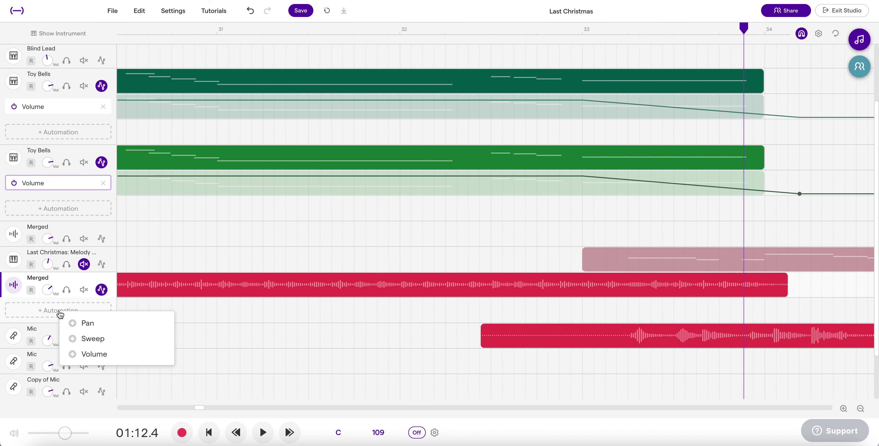
left_click(89, 354)
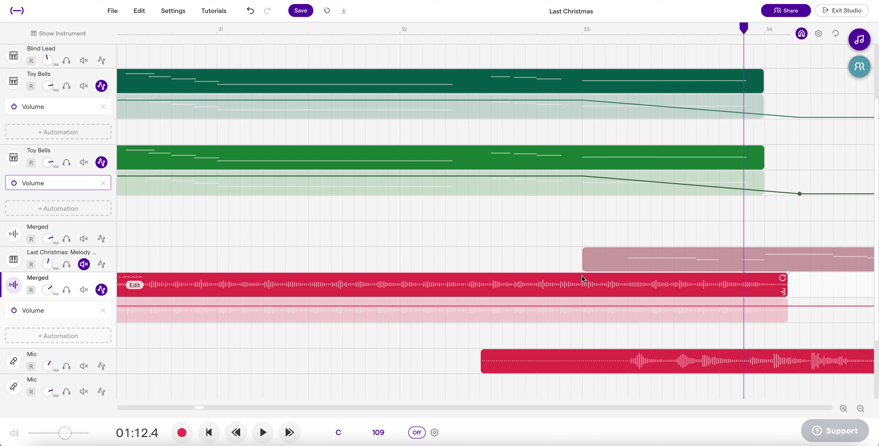
Fade out the Merged track's volume automation from bar 33 to the minimum just past bar 34
left_click(583, 304)
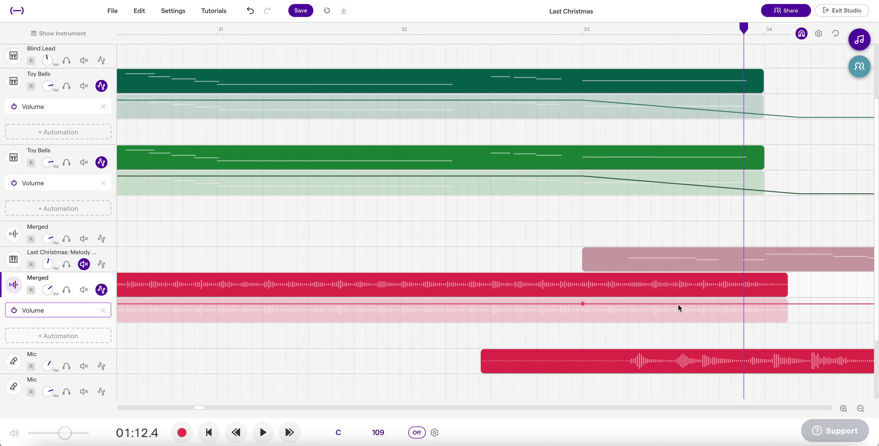
left_click(800, 303)
left_click_drag(799, 317, 802, 328)
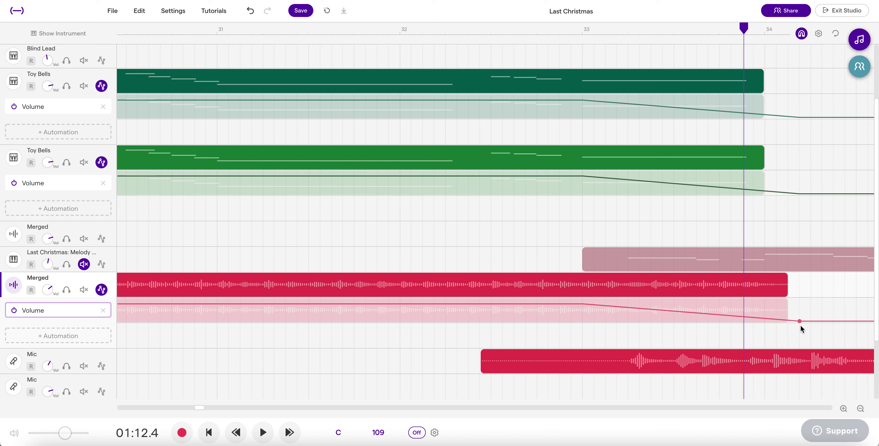
Place the playhead at bar 31 and solo both Toy Bells tracks and the Merged track that has the fade-out
left_click(480, 34)
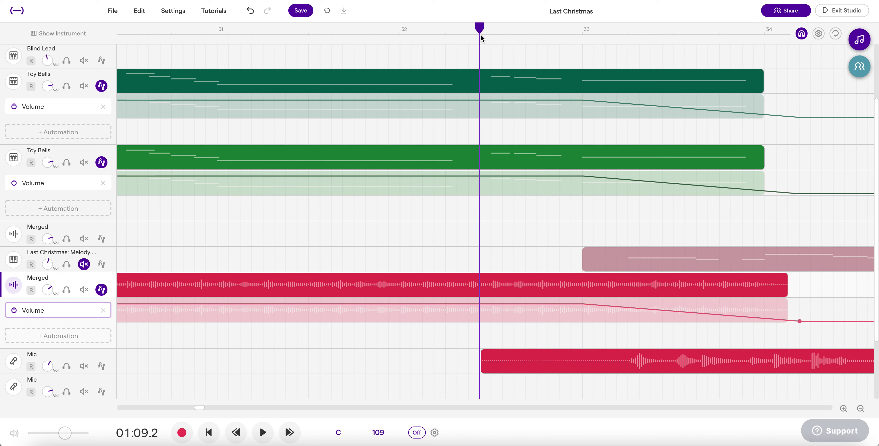
left_click(217, 34)
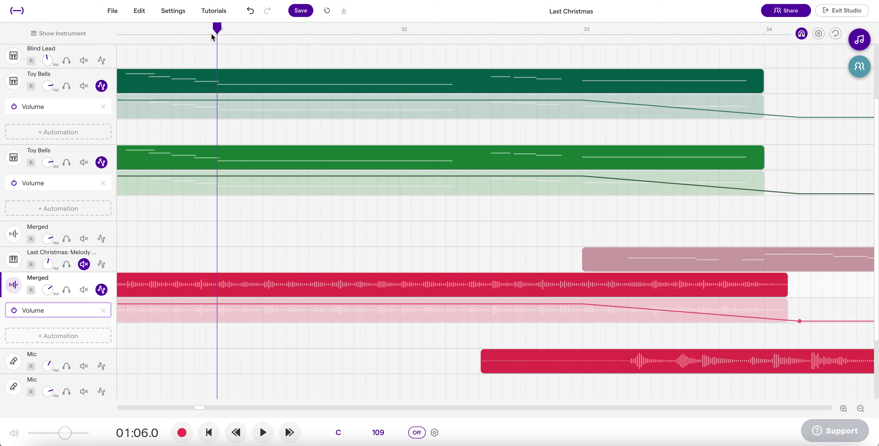
left_click(67, 86)
left_click(66, 162)
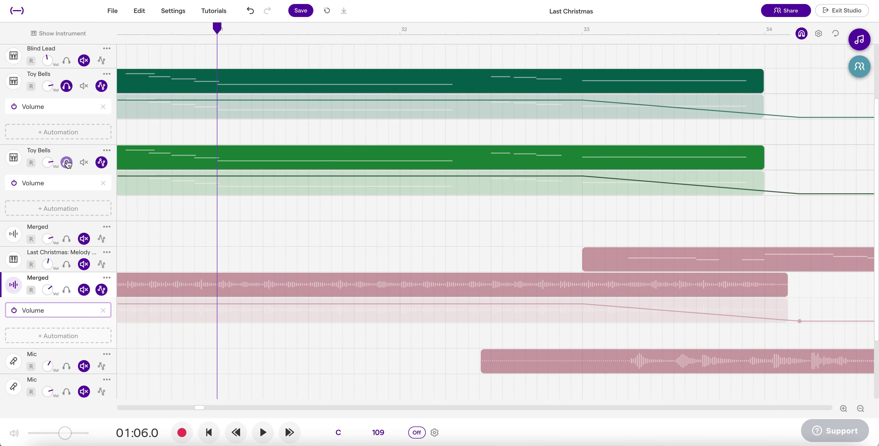
left_click(66, 290)
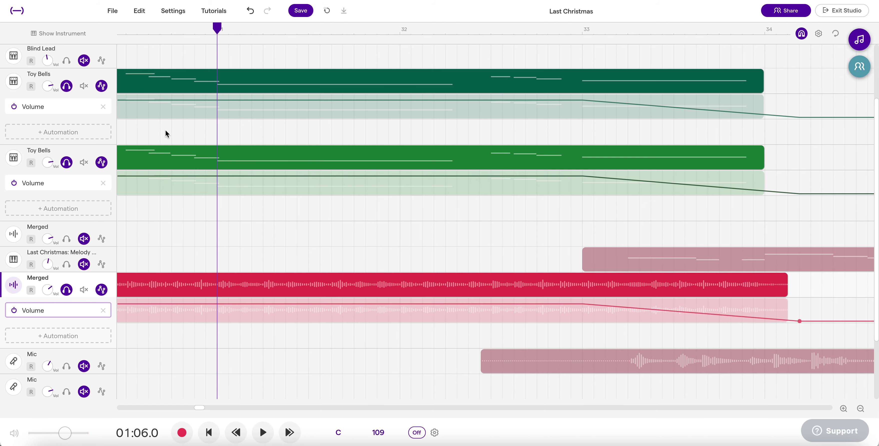
Play the soloed tracks from bar 31 through the fade-outs past bar 34 and save the project
key("space")
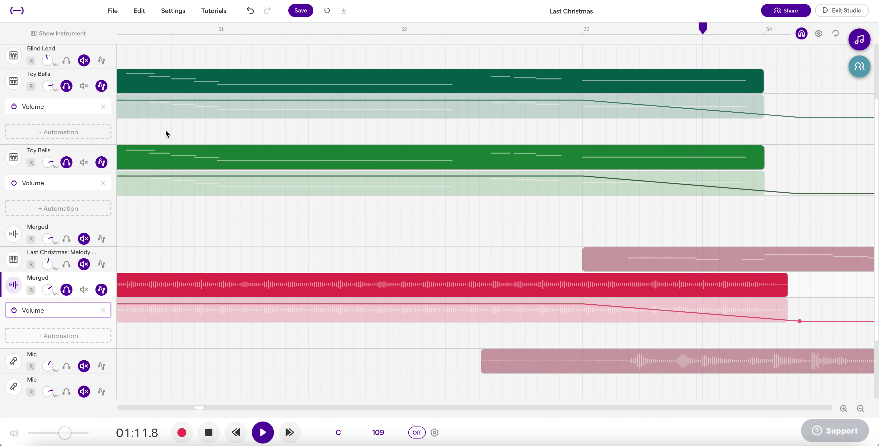
key("space")
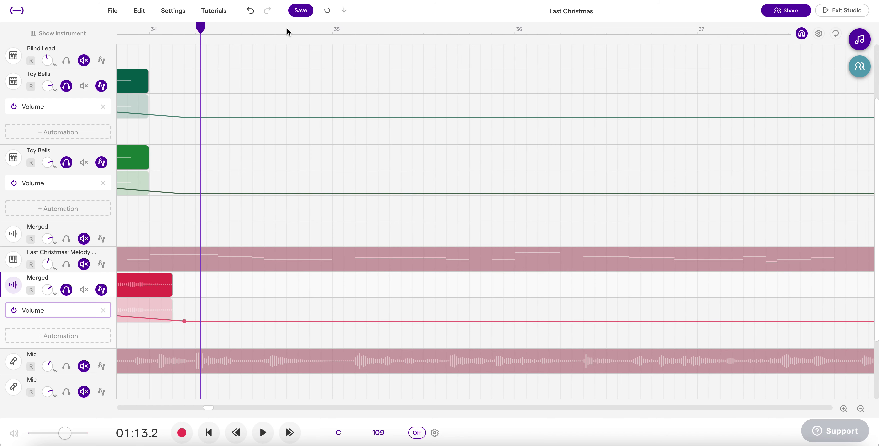
left_click(300, 11)
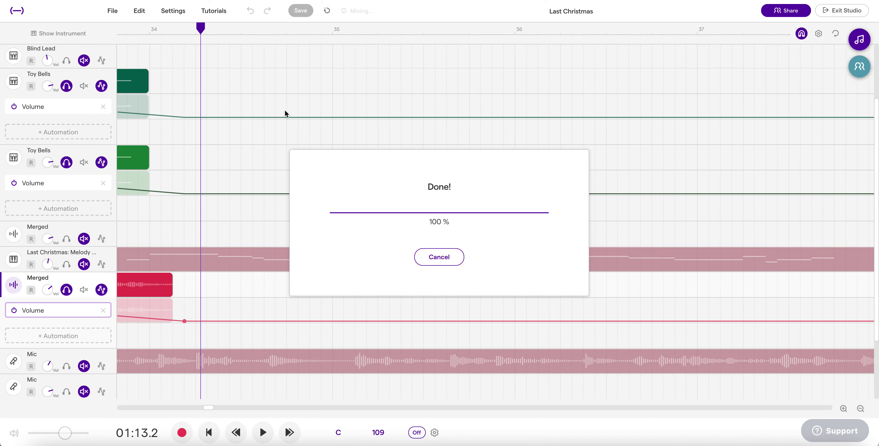
Hide the automation lanes of the Merged track and both Toy Bells tracks
scroll(285, 110, "left", 5)
scroll(289, 113, "down", 3, "ctrl")
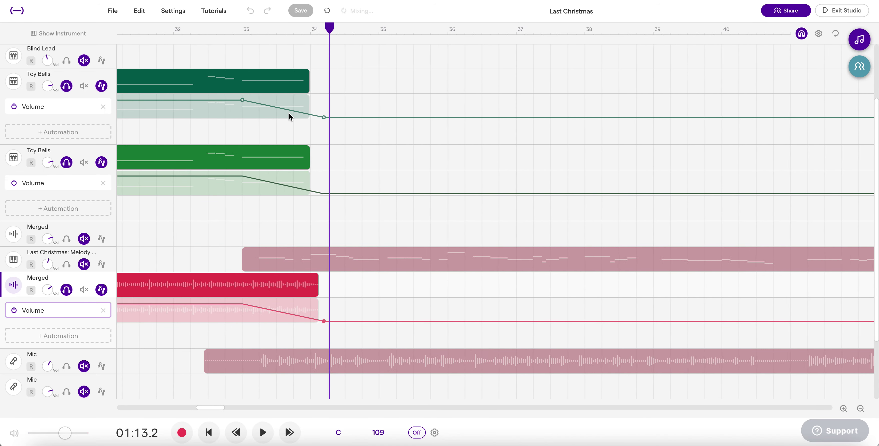
scroll(289, 113, "down", 5)
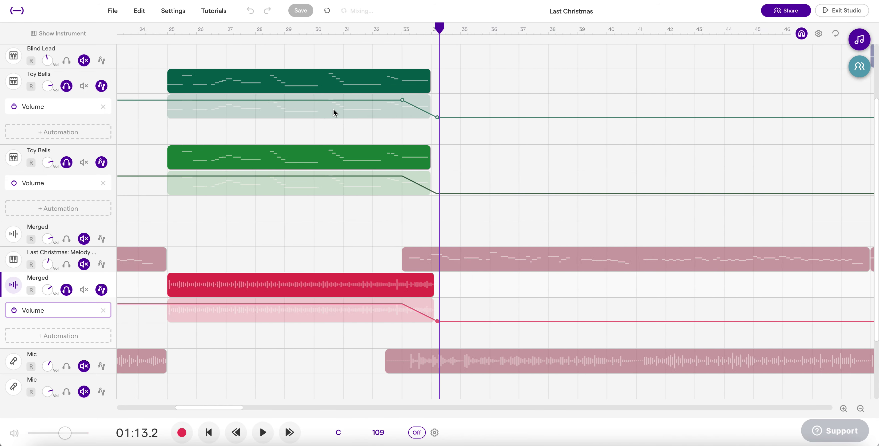
scroll(333, 112, "down", 2)
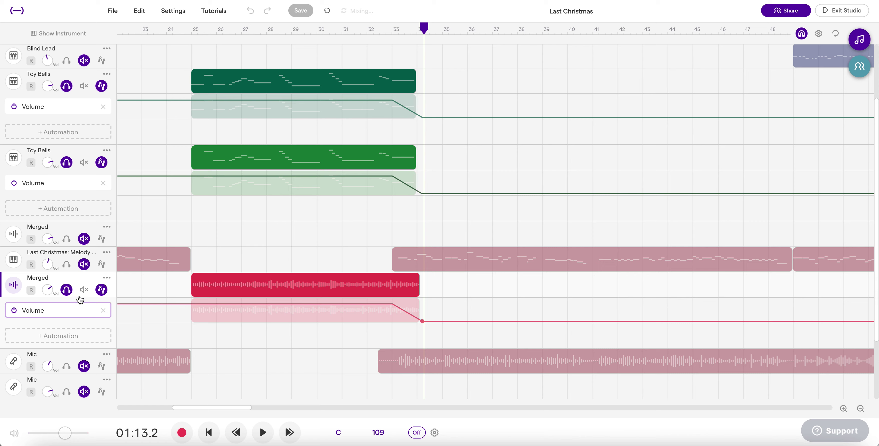
left_click(102, 290)
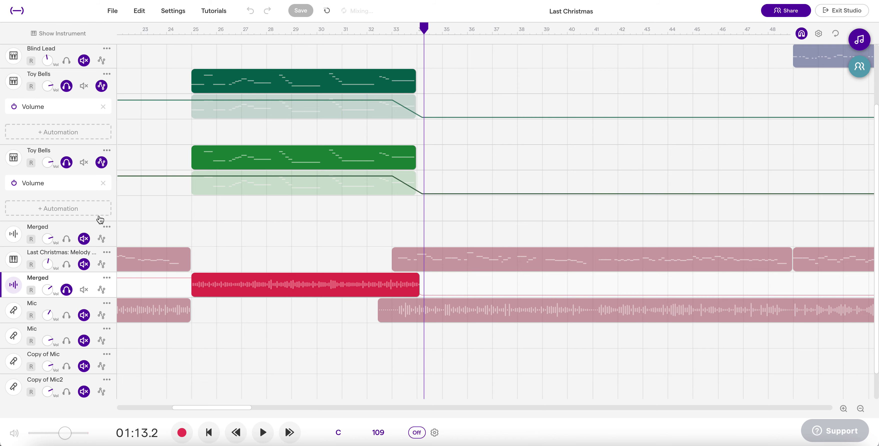
left_click(101, 162)
left_click(102, 104)
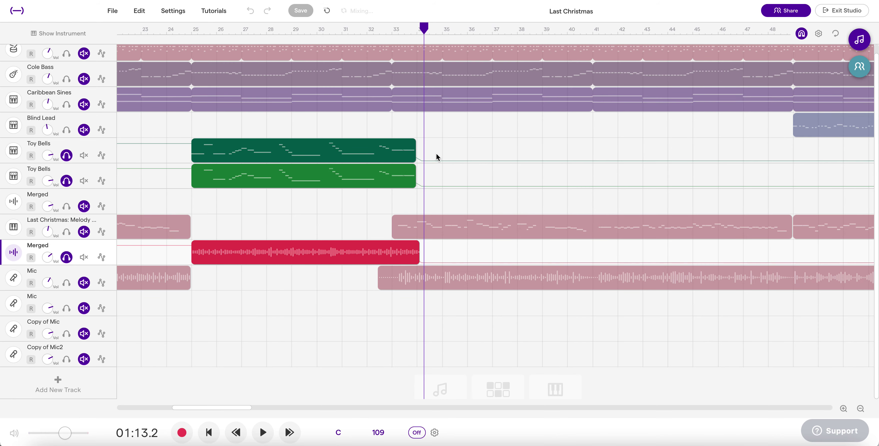
Show the second Toy Bells track's Volume automation around its clip at bar 65 and briefly play from bar 64
scroll(490, 150, "up", 5)
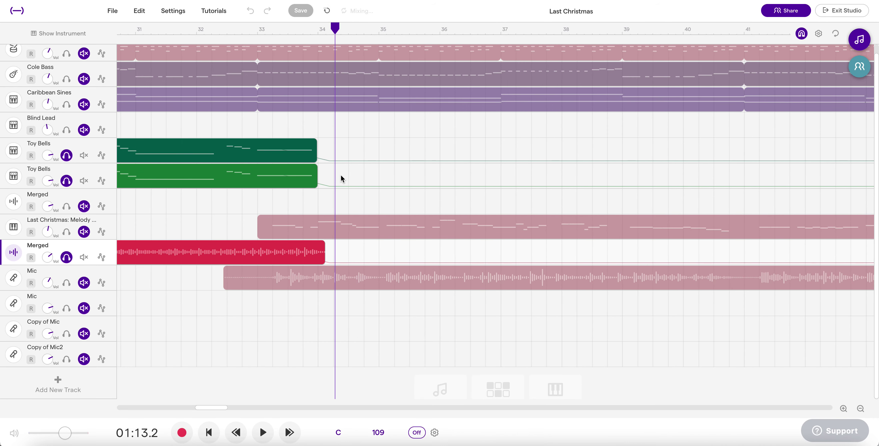
scroll(341, 178, "down", 5)
scroll(341, 178, "right", 6)
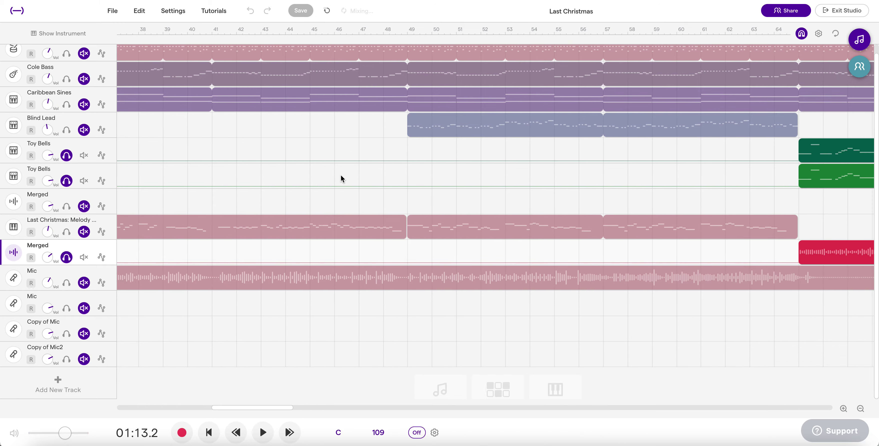
scroll(340, 178, "right", 6)
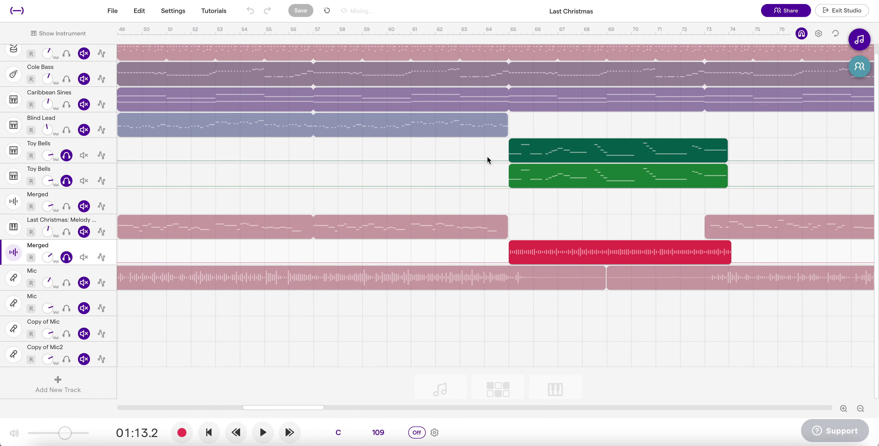
scroll(491, 165, "right", 1)
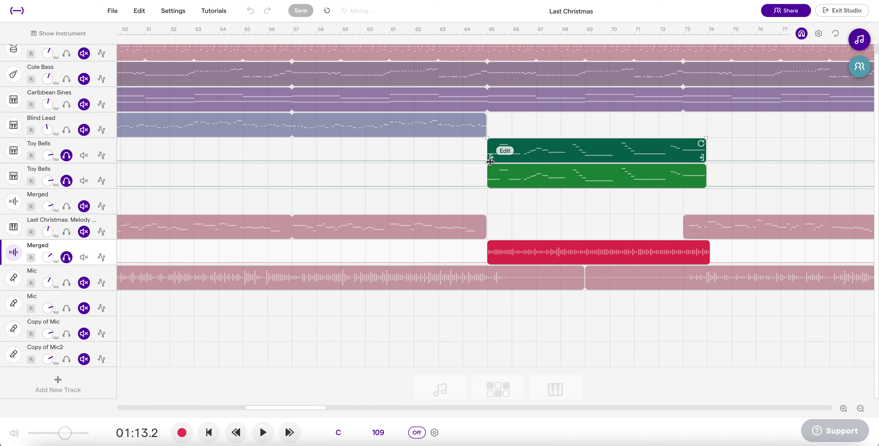
left_click(102, 181)
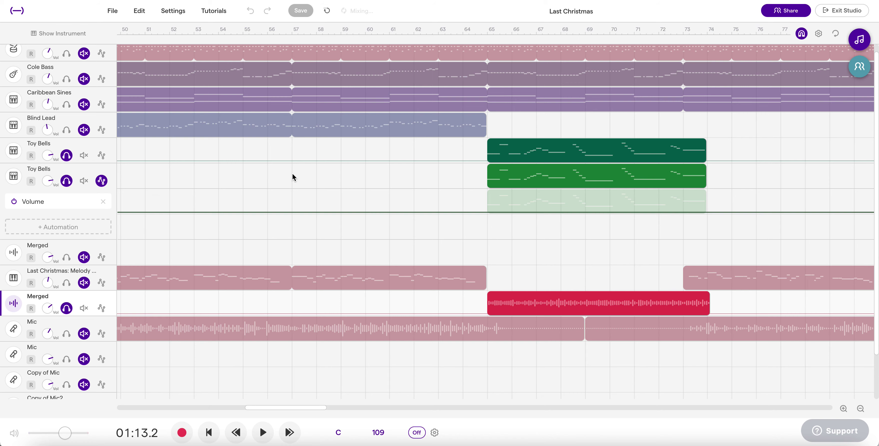
scroll(487, 150, "up", 4)
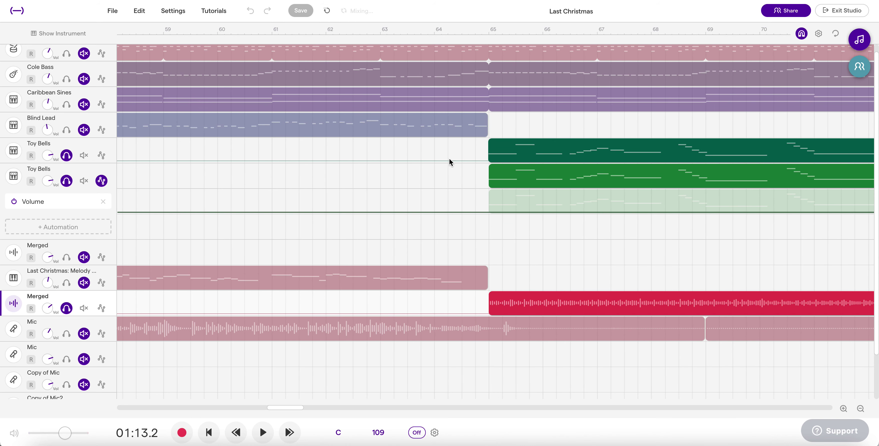
left_click(435, 162)
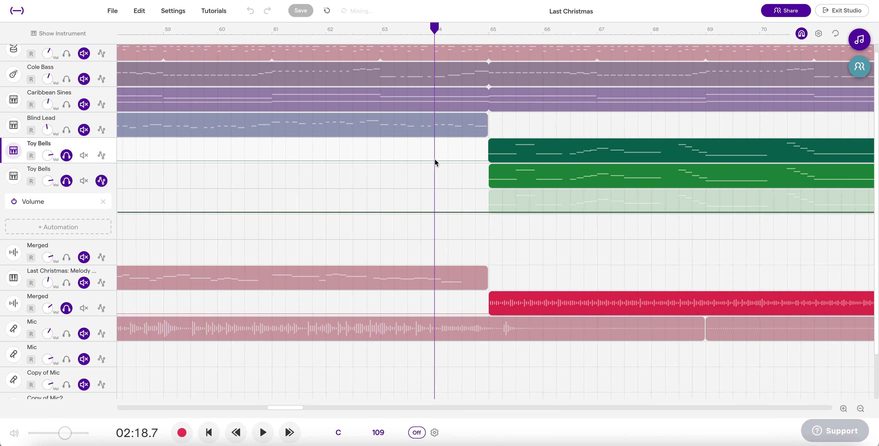
key("space")
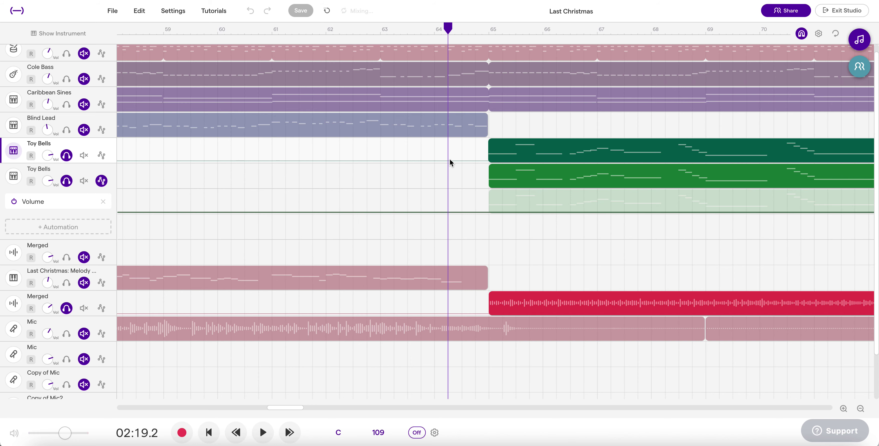
scroll(449, 158, "up", 1)
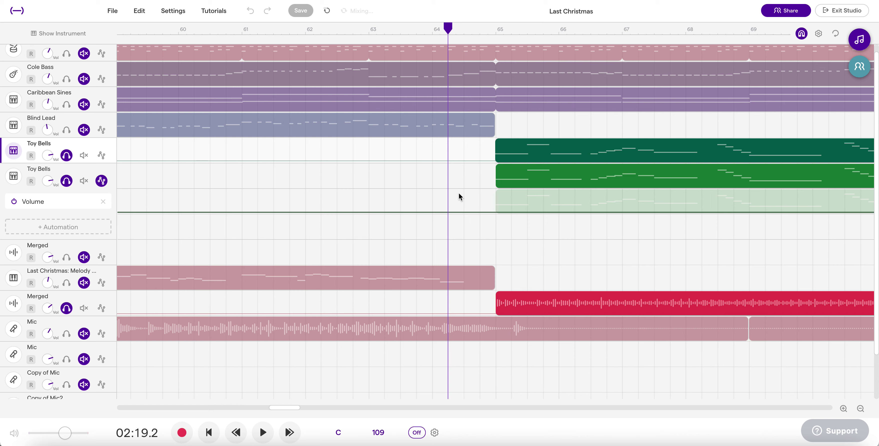
Raise the second Toy Bells track's volume automation from the minimum between about bar 64.5 and just before its bar 65 clip
left_click(462, 212)
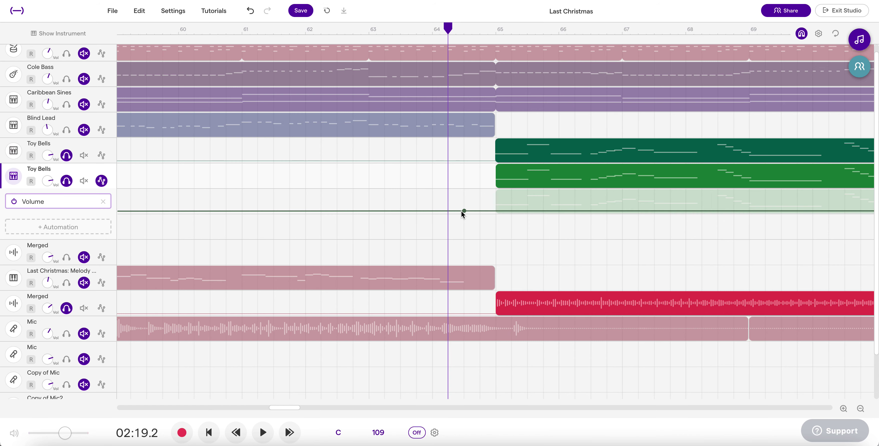
left_click(480, 209)
left_click_drag(478, 210, 479, 197)
Fade out the second Toy Bells track's volume automation from bar 73 to the minimum just past bar 74
scroll(606, 209, "right", 10)
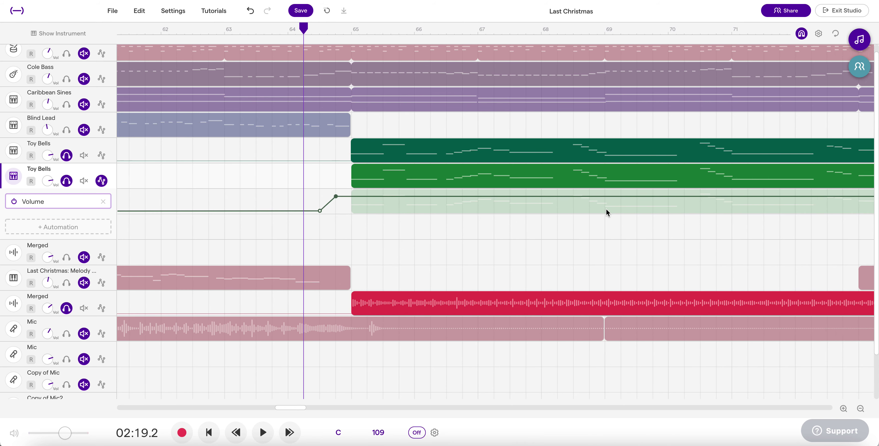
left_click(529, 197)
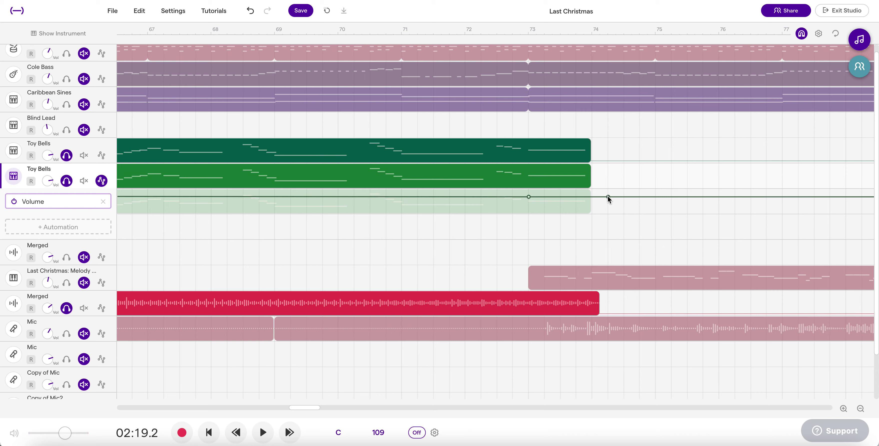
left_click_drag(608, 196, 608, 217)
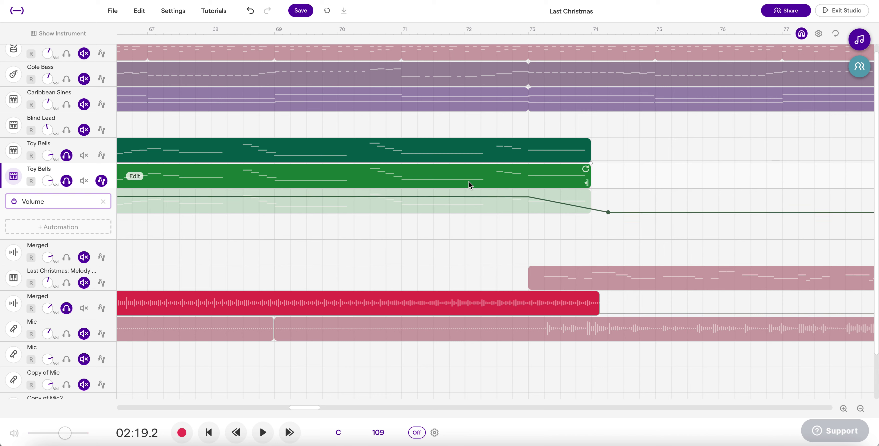
left_click(654, 174)
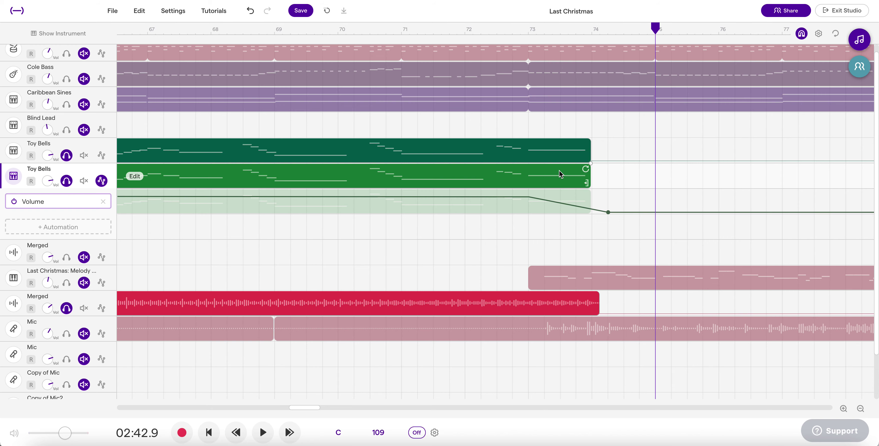
Automate the first Toy Bells track's volume to rise between about bar 64.5 and bar 65 and fade out from bar 73 to just past 74
left_click(102, 155)
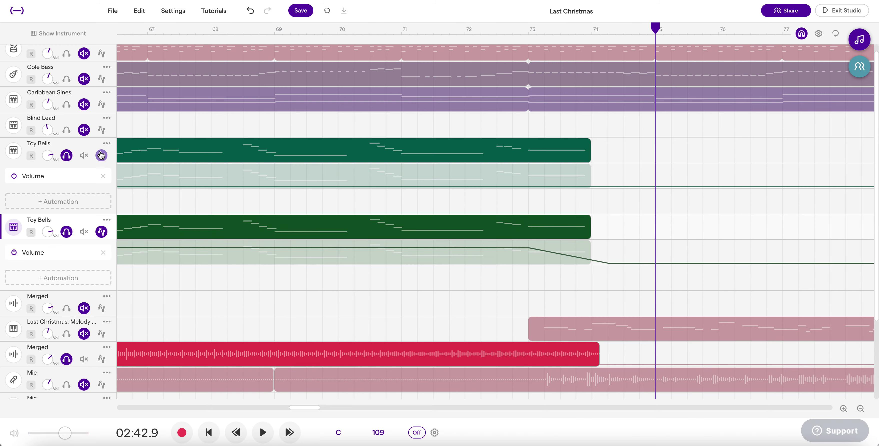
scroll(216, 173, "left", 10)
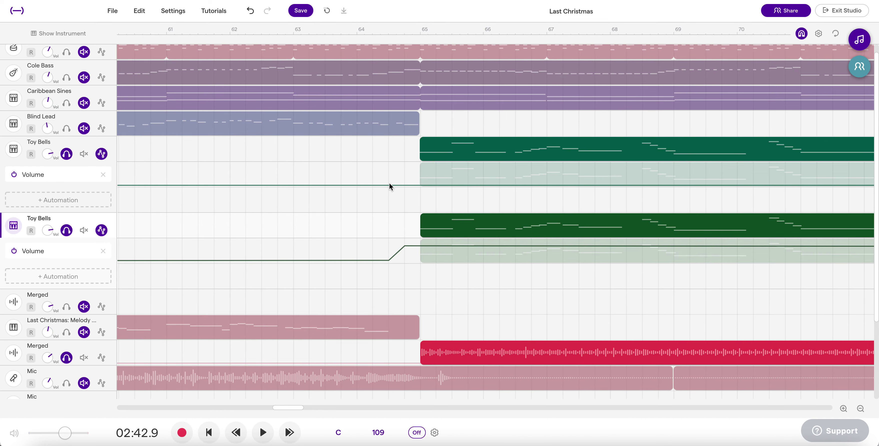
left_click(390, 183)
left_click_drag(419, 180, 418, 168)
scroll(686, 188, "right", 7)
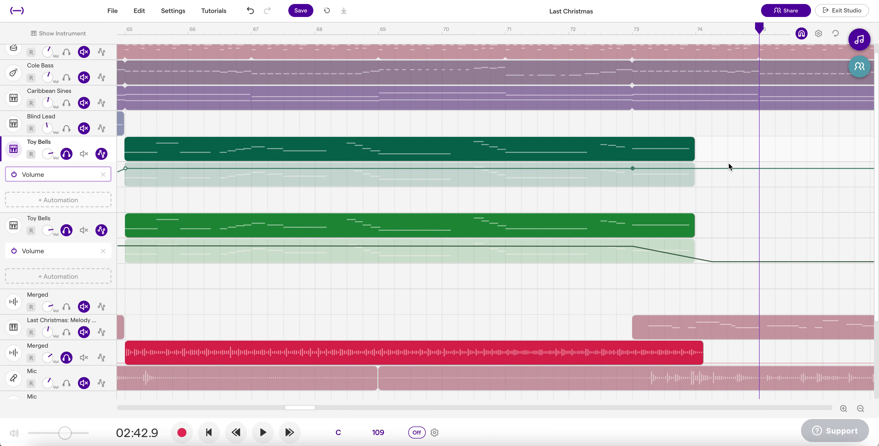
left_click_drag(711, 168, 712, 183)
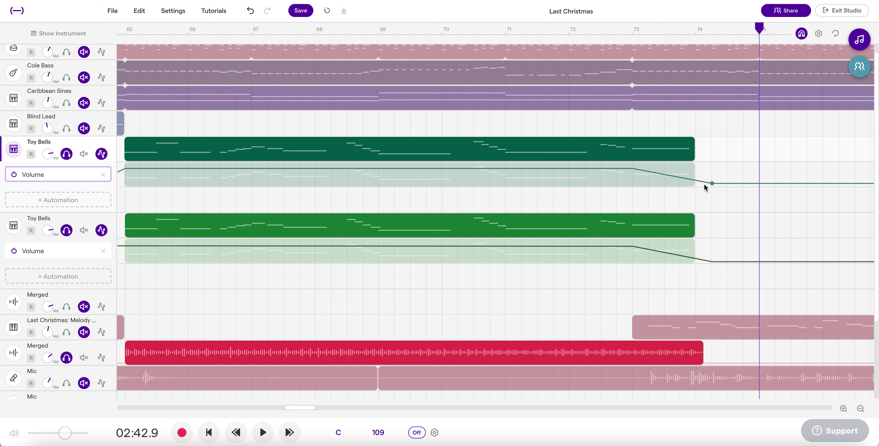
Show the lower Merged track's Volume automation and raise it from about bar 64.5 to just before its bar 65 clip
scroll(789, 176, "right", 5)
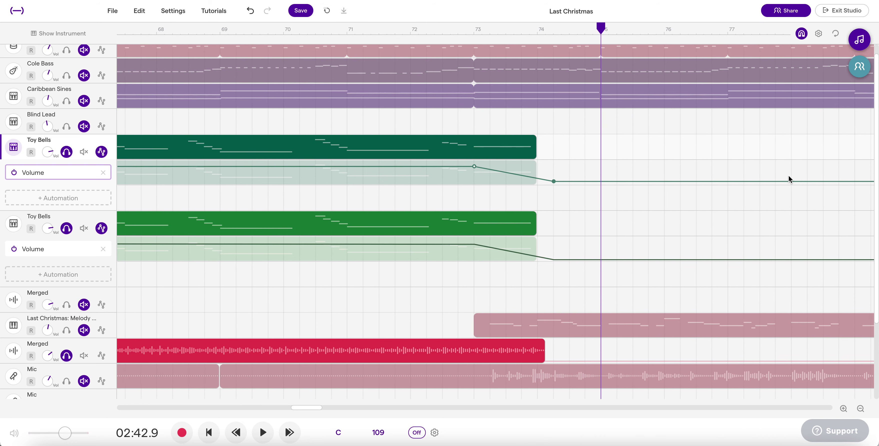
scroll(474, 209, "left", 1)
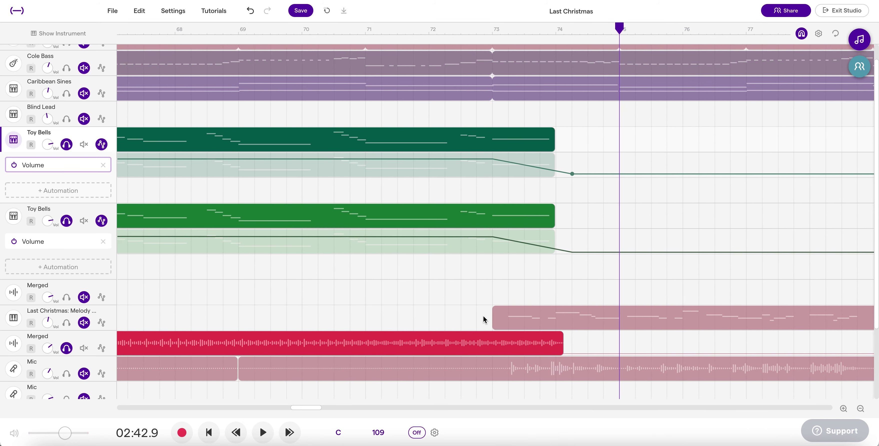
left_click(492, 31)
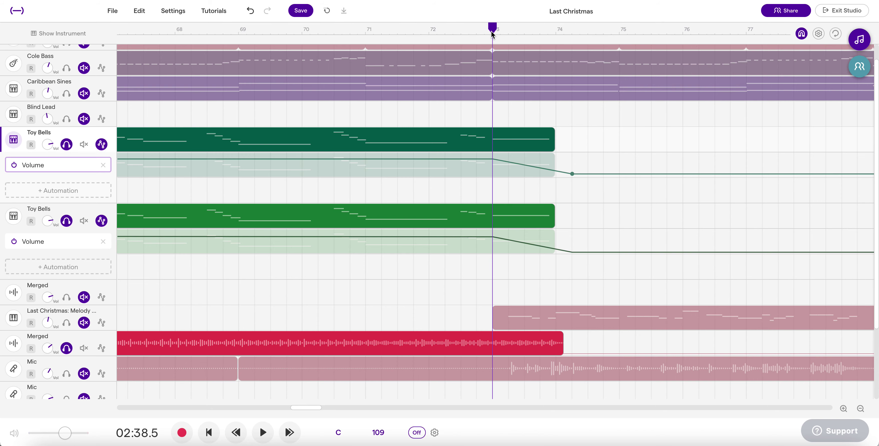
left_click(102, 348)
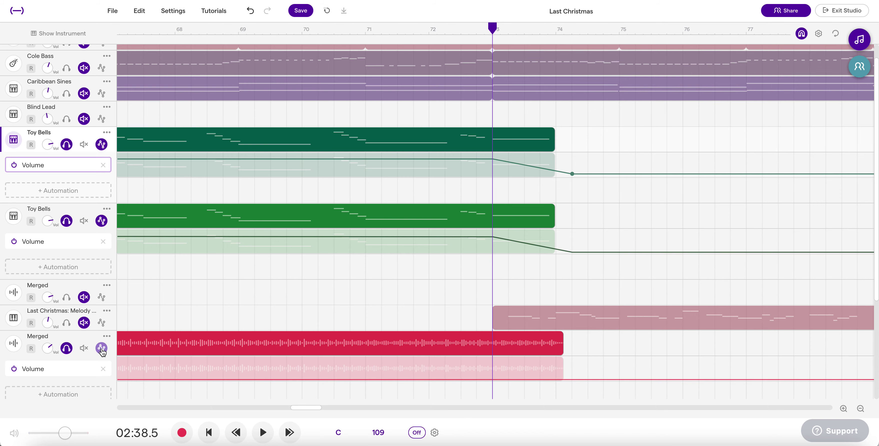
scroll(117, 323, "down", 5)
scroll(237, 213, "left", 10)
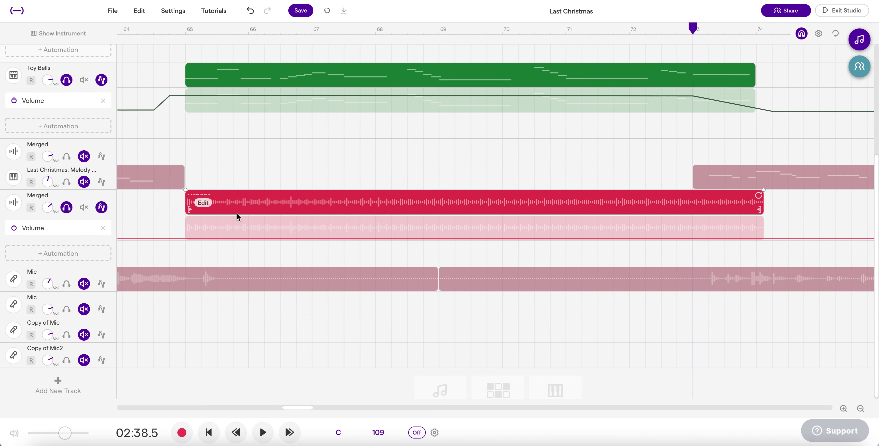
left_click(253, 33)
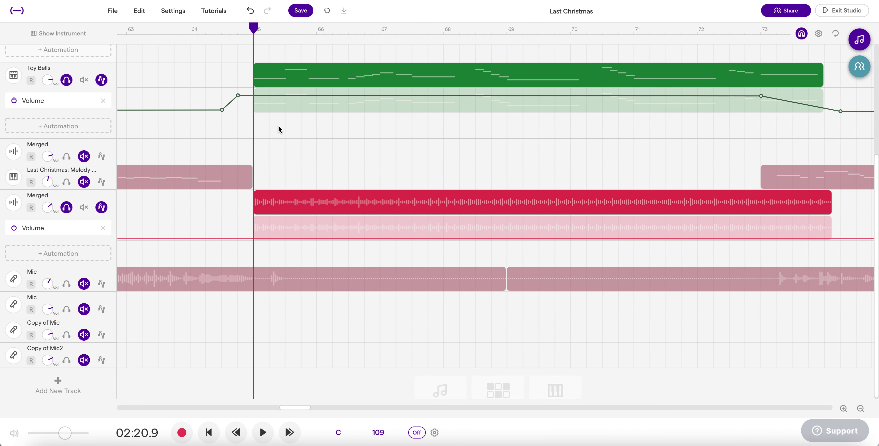
left_click(222, 238)
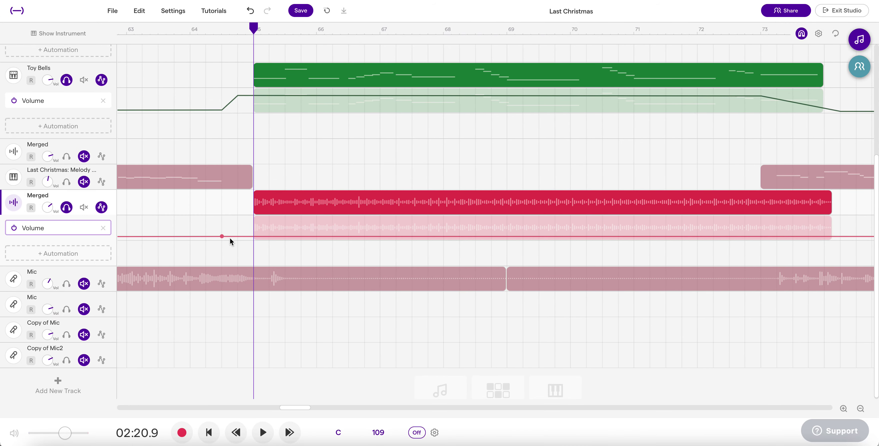
left_click(236, 237)
left_click_drag(238, 237, 238, 223)
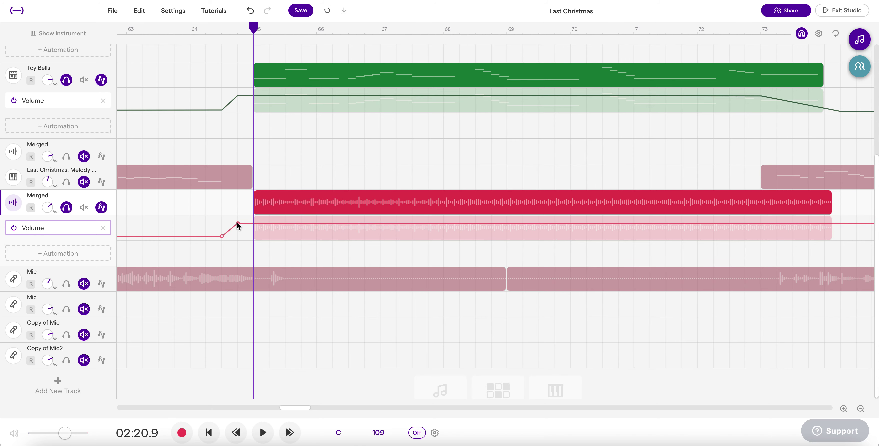
Fade out the lower Merged track's volume automation from bar 73 to the minimum just past bar 74
scroll(771, 217, "right", 5)
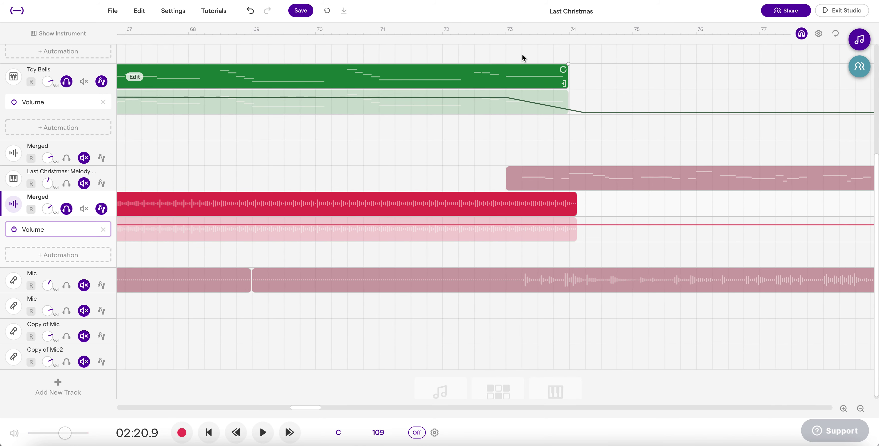
left_click(506, 32)
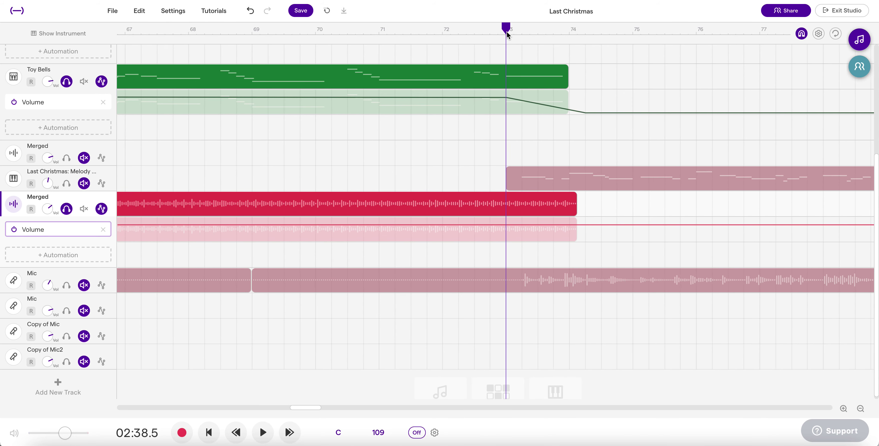
left_click(506, 224)
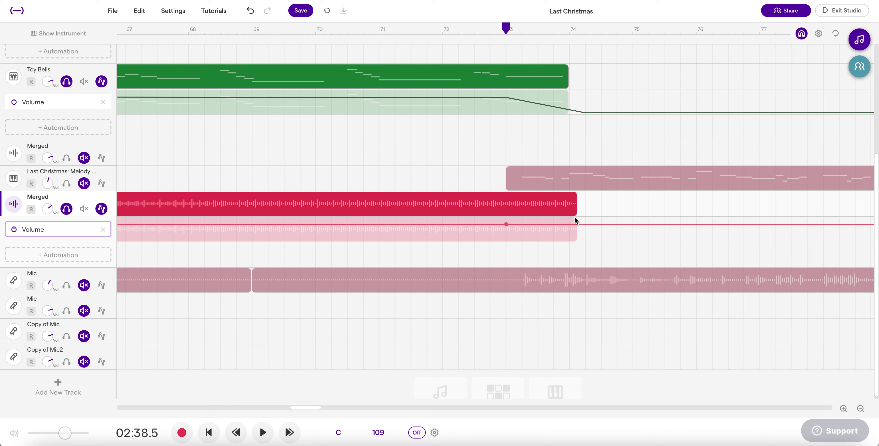
left_click(634, 33)
left_click(584, 36)
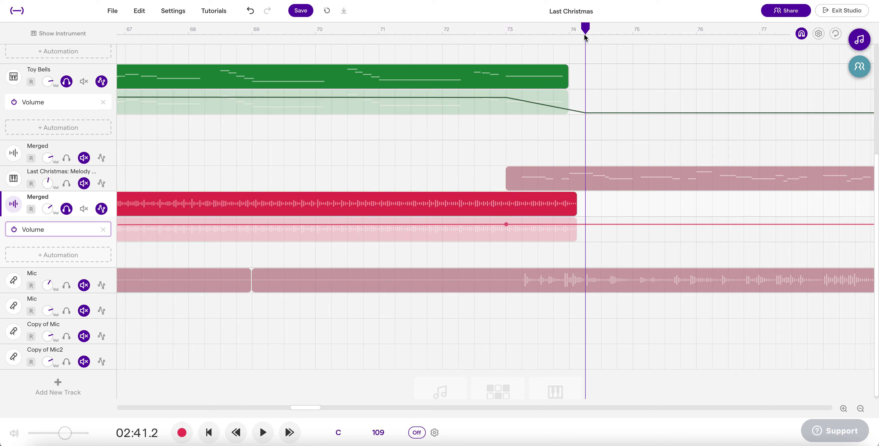
left_click_drag(584, 224, 586, 241)
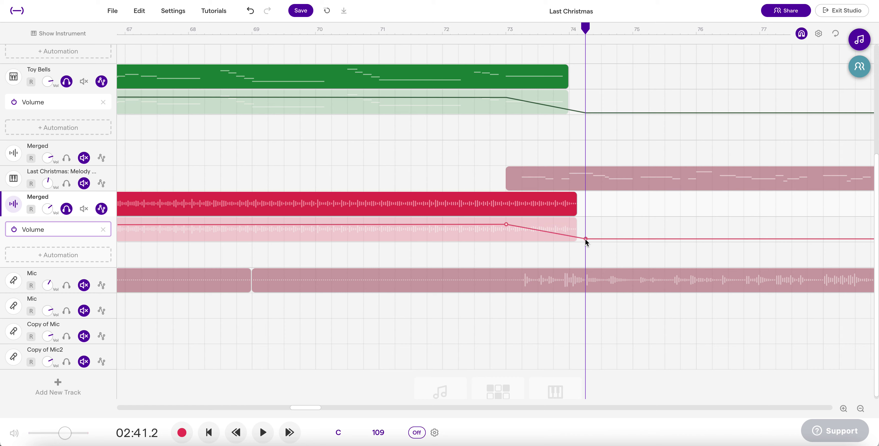
Play the mix from bar 69 through the bar 73–74 fade-out and solo the upper Merged track
left_click(252, 36)
key("space")
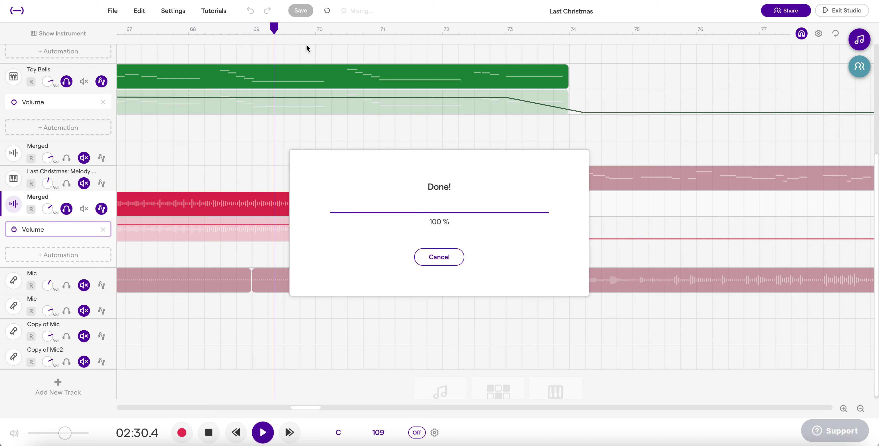
left_click(64, 157)
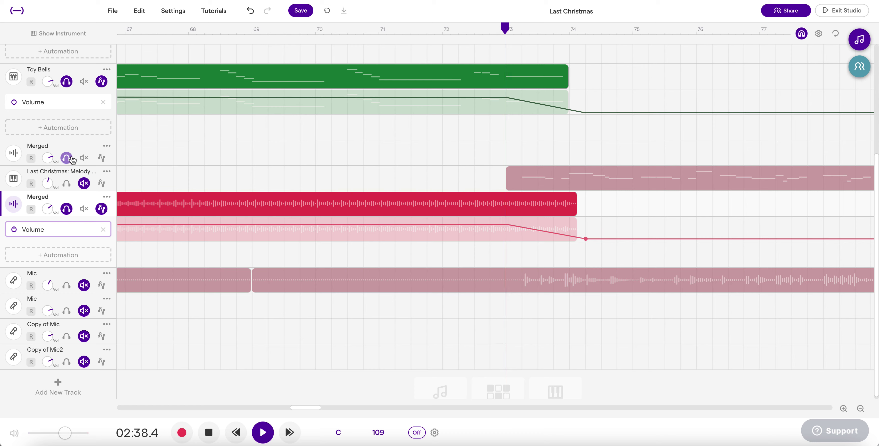
scroll(72, 164, "up", 1)
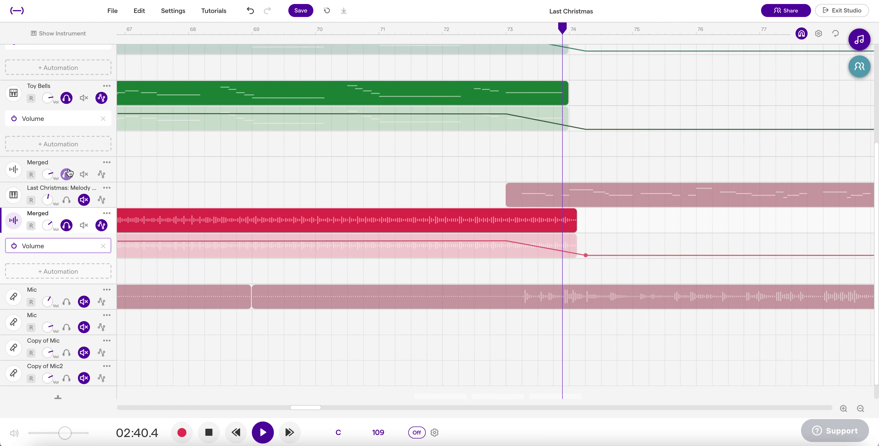
key("space")
left_click(66, 227)
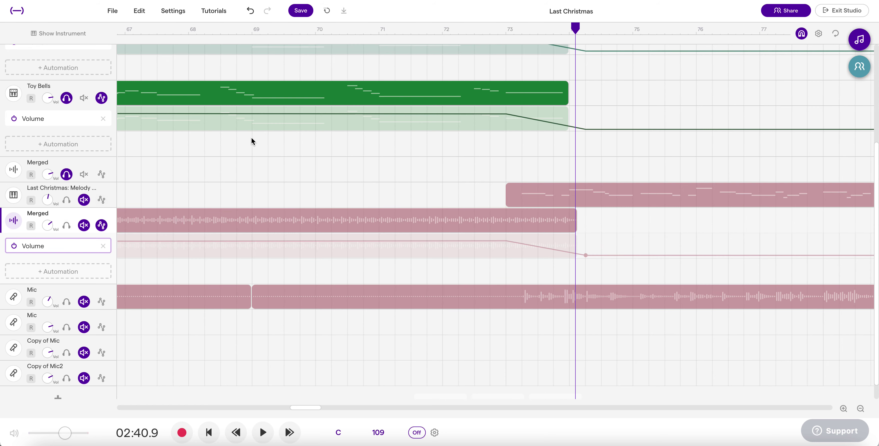
scroll(437, 167, "right", 10)
left_click(66, 218)
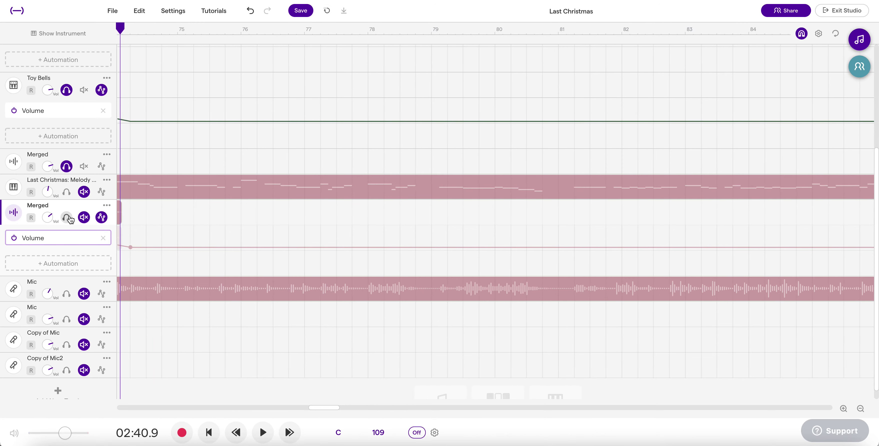
Raise the first Toy Bells track's volume automation from the minimum at bar 103 up to the start of its bar 105 clip
scroll(405, 201, "right", 20)
scroll(433, 228, "down", 10)
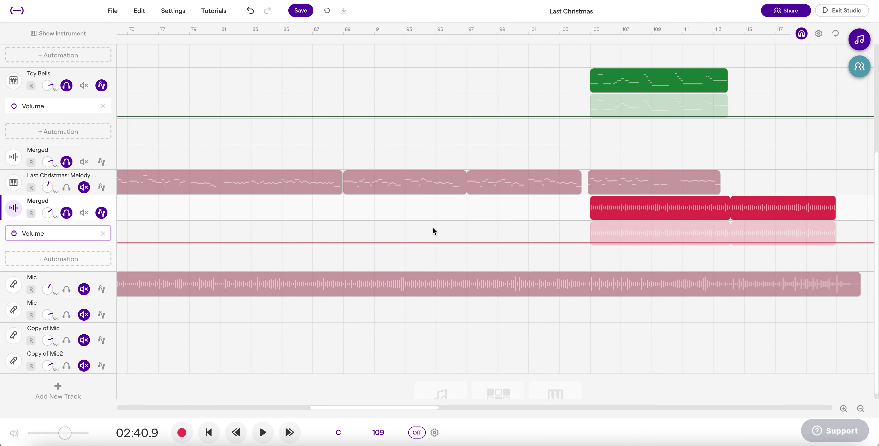
scroll(440, 88, "up", 4)
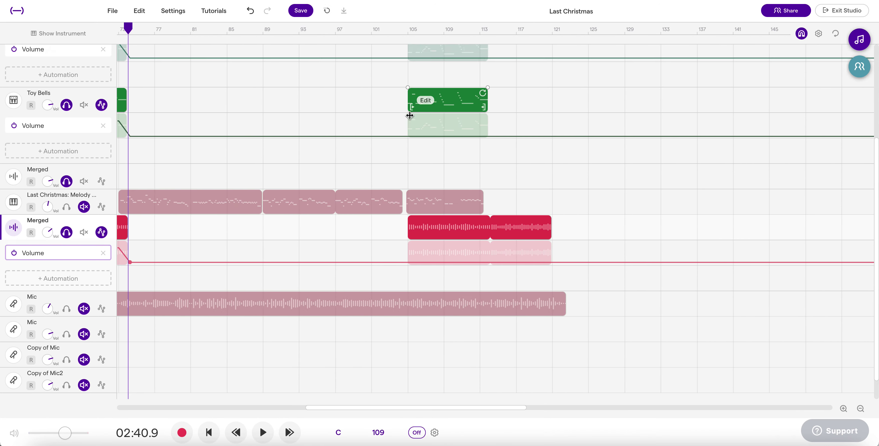
scroll(426, 113, "left", 3)
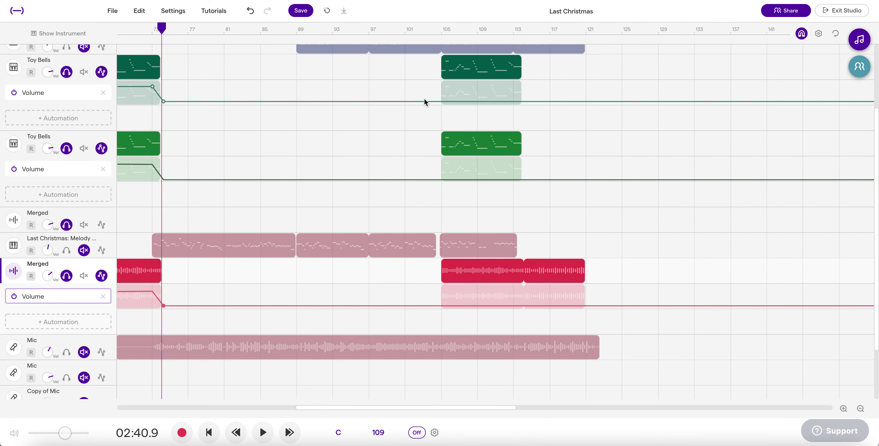
scroll(424, 99, "up", 3)
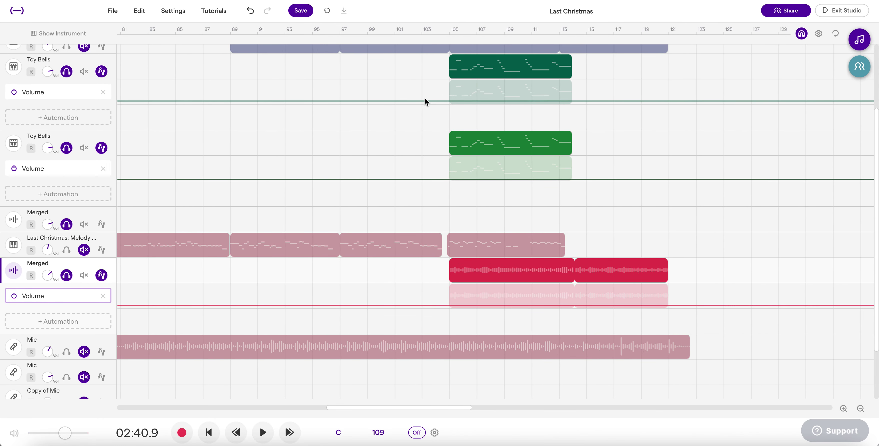
left_click(422, 98)
left_click_drag(434, 98, 448, 87)
Fade out the first Toy Bells track's volume automation from bar 113 to the minimum at bar 115
left_click(439, 102)
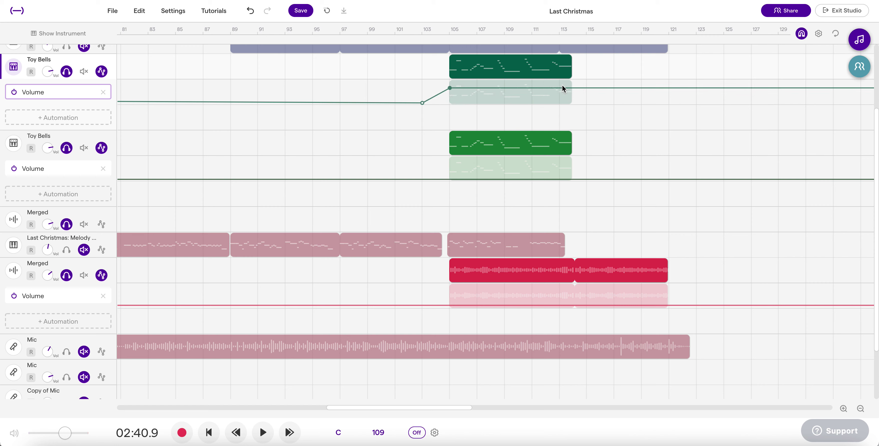
left_click(585, 88)
left_click_drag(585, 88, 585, 103)
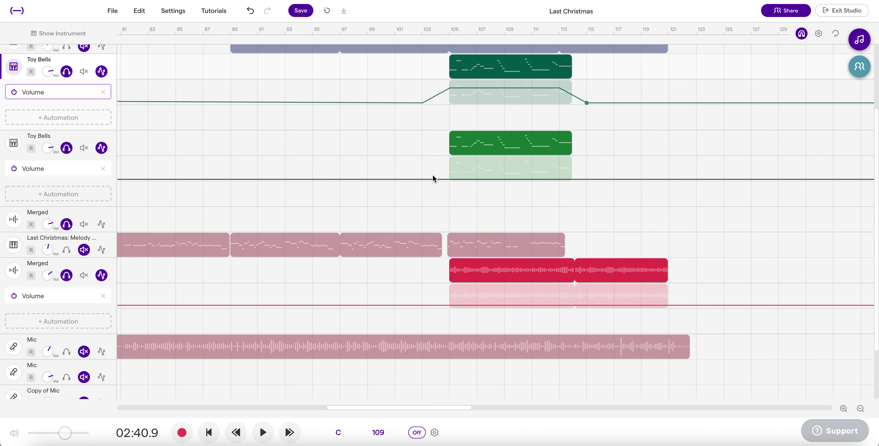
Automate the second Toy Bells track's volume to rise from bar 103 to 105 and fade out from bar 113 to 115
left_click(422, 177)
left_click(449, 175)
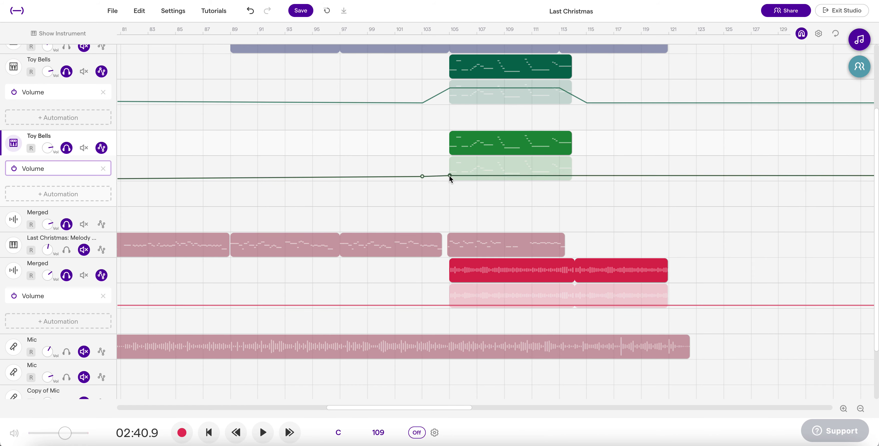
left_click_drag(449, 175, 450, 162)
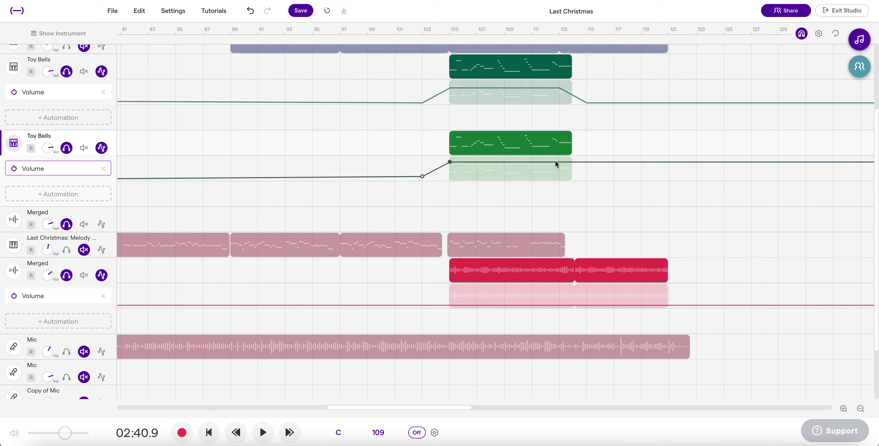
left_click(559, 162)
left_click_drag(586, 163, 587, 178)
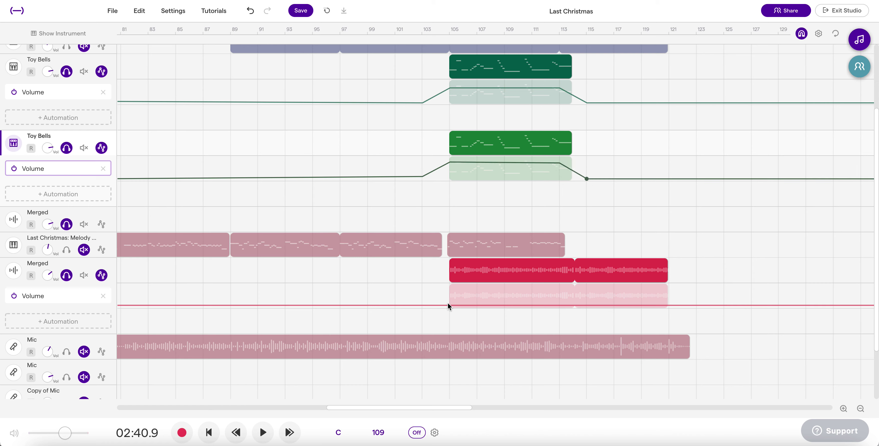
Automate the lower Merged track's volume to rise from bar 103 to 105 and fade out from bar 119 to 121
left_click(423, 304)
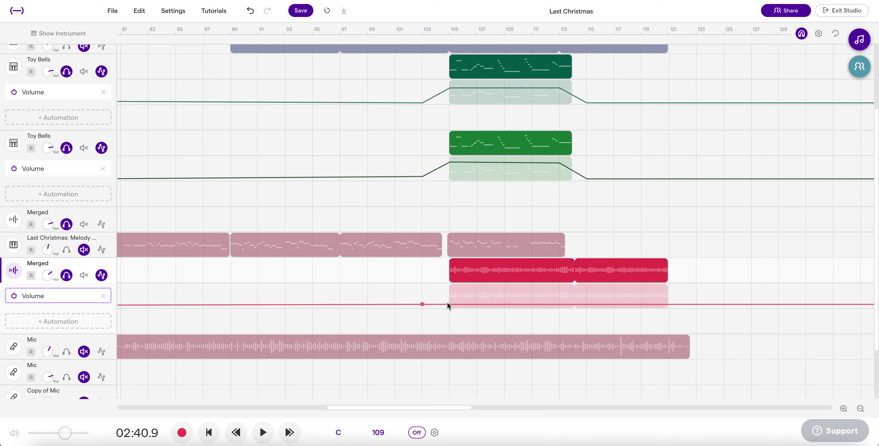
left_click_drag(447, 303, 449, 291)
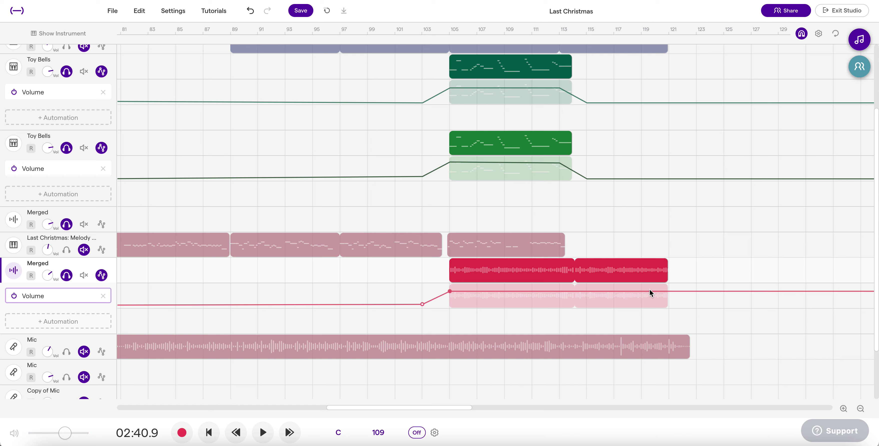
left_click(642, 291)
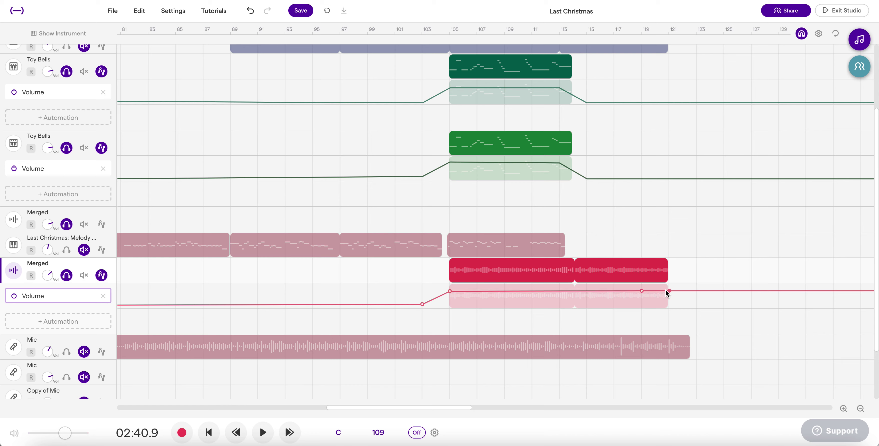
left_click_drag(669, 290, 668, 311)
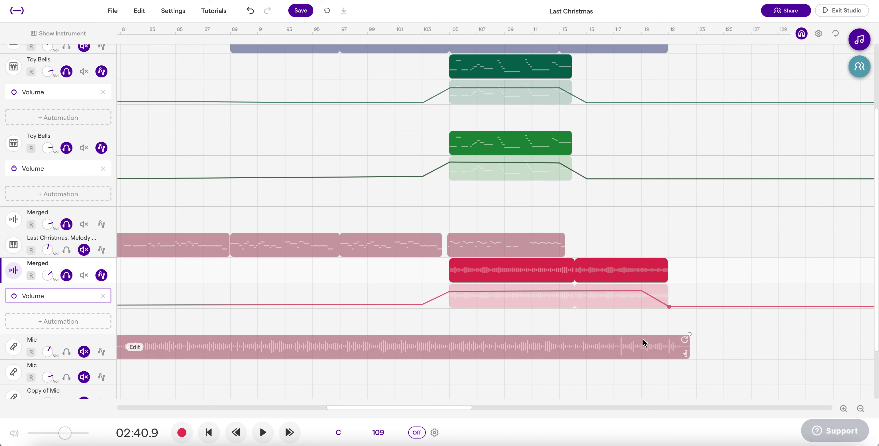
Save the project with the new Toy Bells and Merged volume fades
scroll(621, 117, "up", 1)
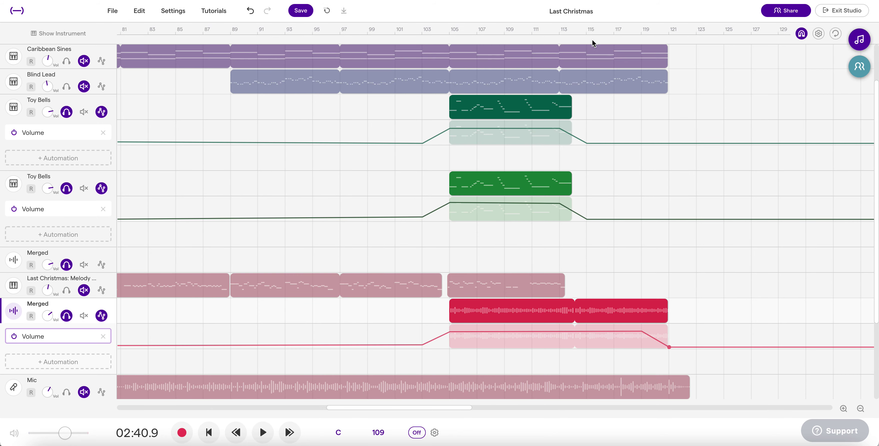
scroll(665, 338, "down", 1)
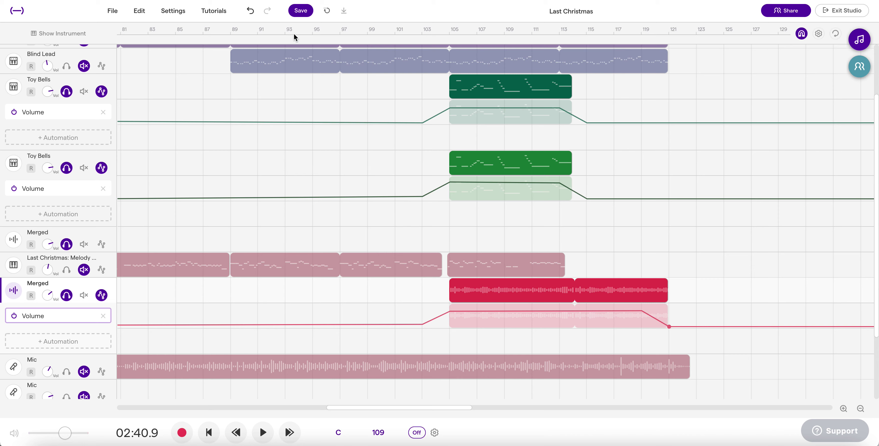
left_click(299, 10)
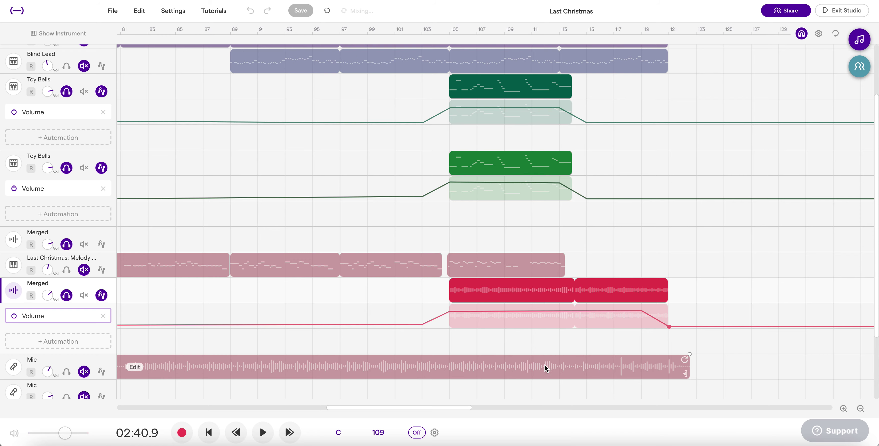
Add a volume automation lane to the Old School drum track
scroll(584, 201, "up", 3)
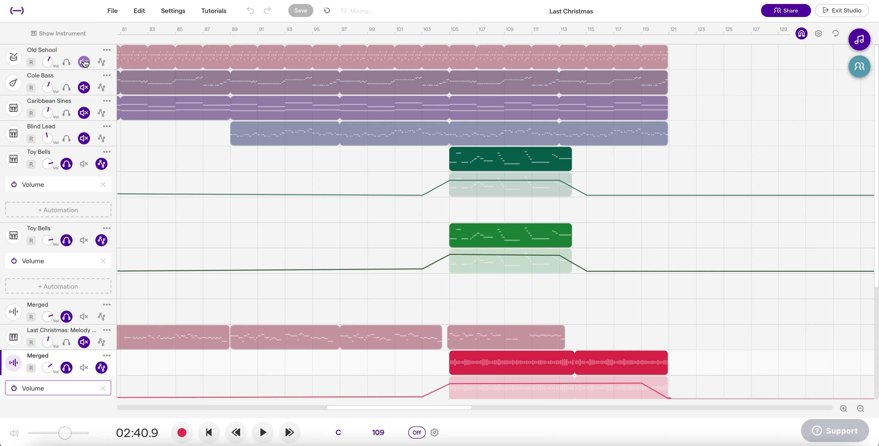
left_click(101, 63)
left_click(71, 87)
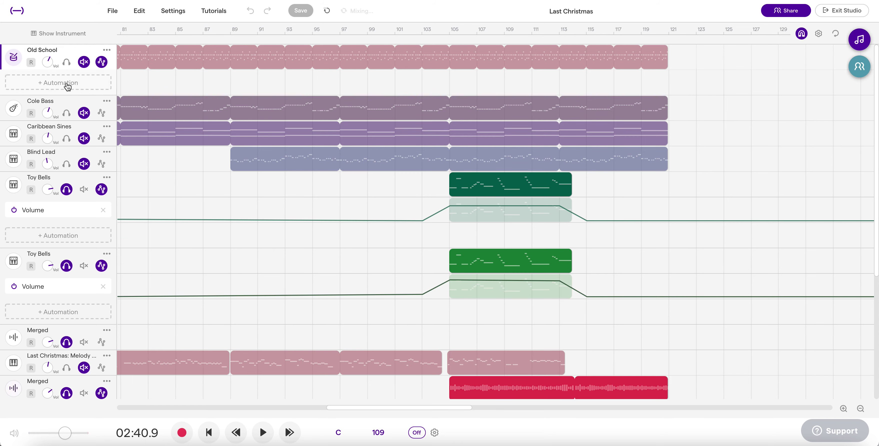
left_click(98, 127)
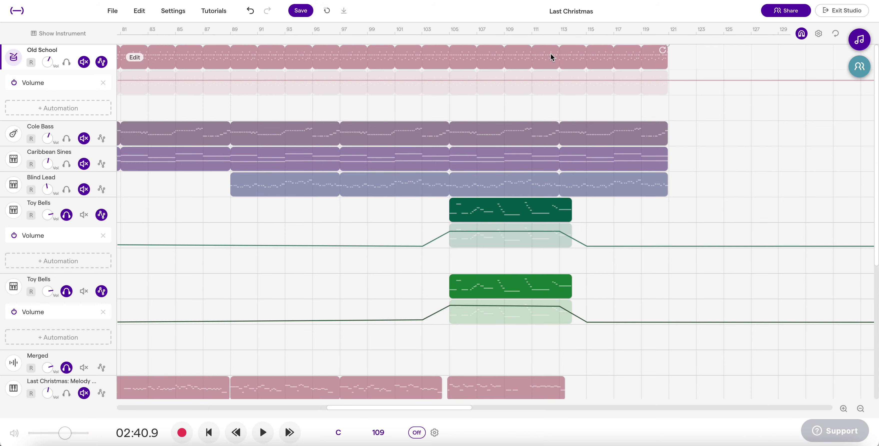
Fade out the Old School track's volume automation from bar 117 to the minimum at bar 121
left_click(559, 31)
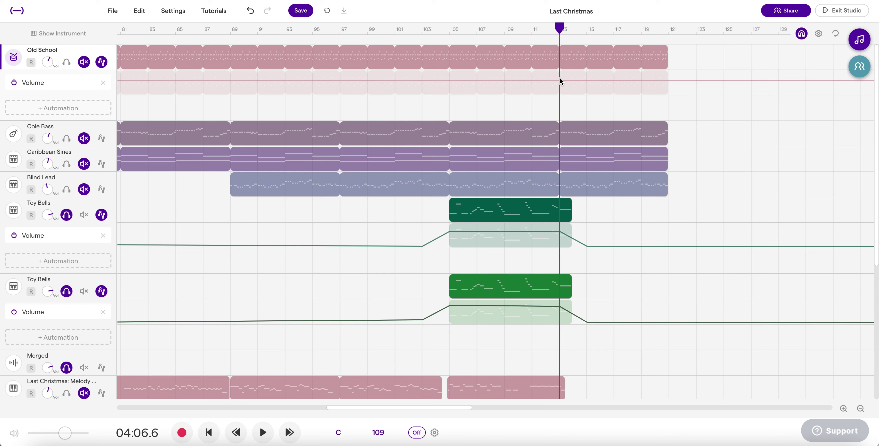
left_click(613, 33)
left_click(614, 81)
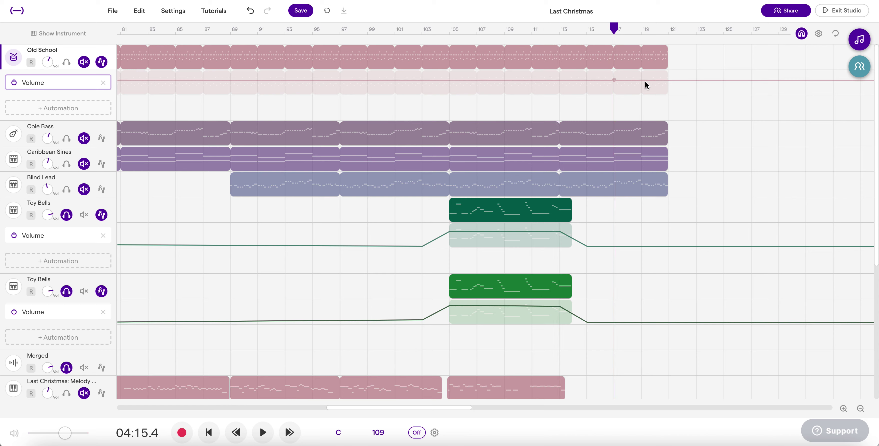
left_click_drag(668, 79, 668, 95)
left_click(621, 133)
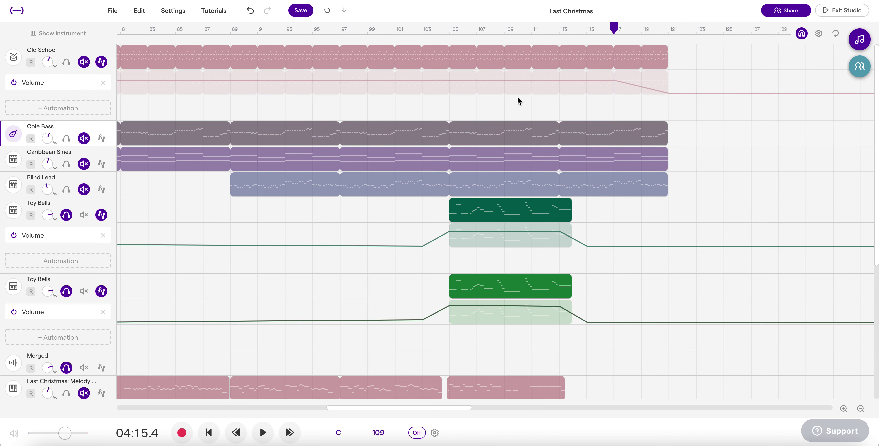
Solo the Old School track to play its ending from bar 113 through the fade-out, and save the project
left_click(65, 62)
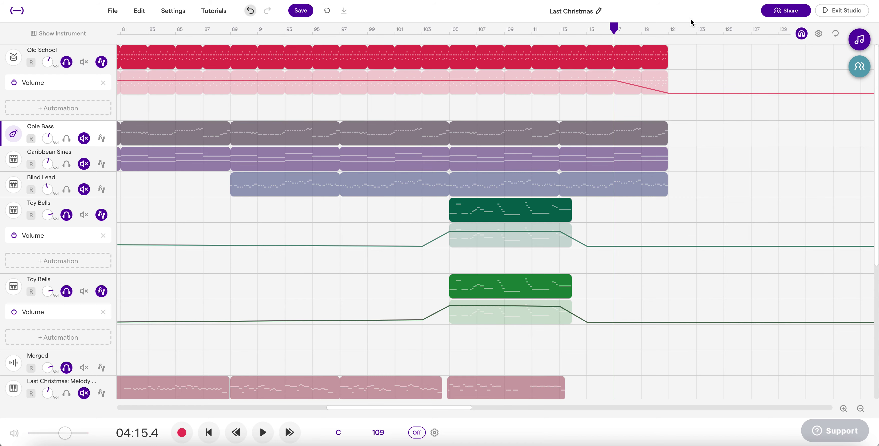
left_click(559, 30)
key("space")
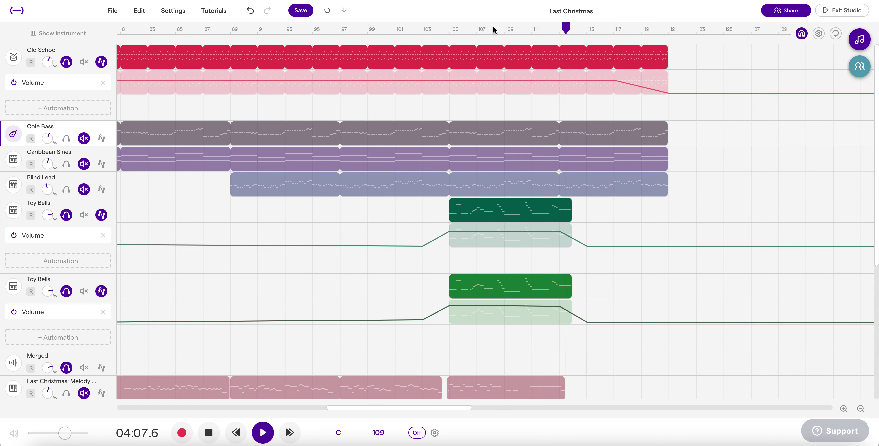
left_click(612, 29)
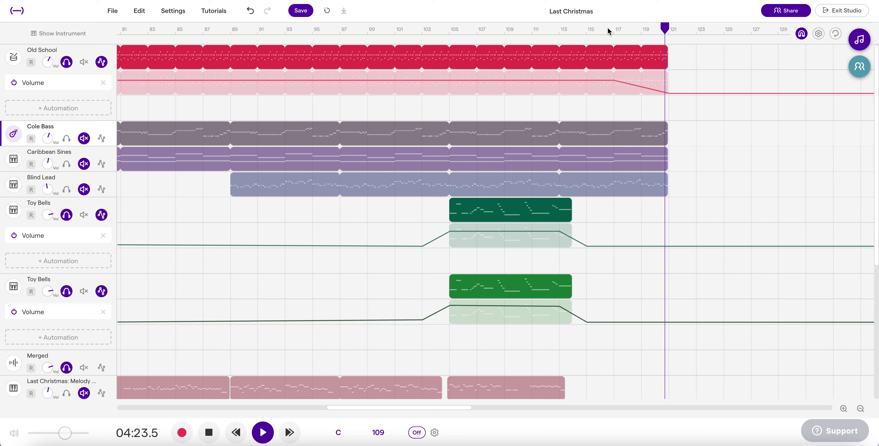
key("space")
left_click(307, 10)
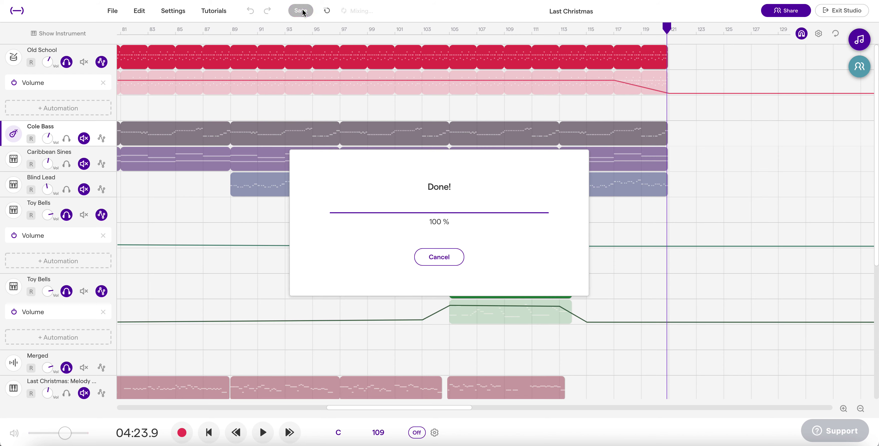